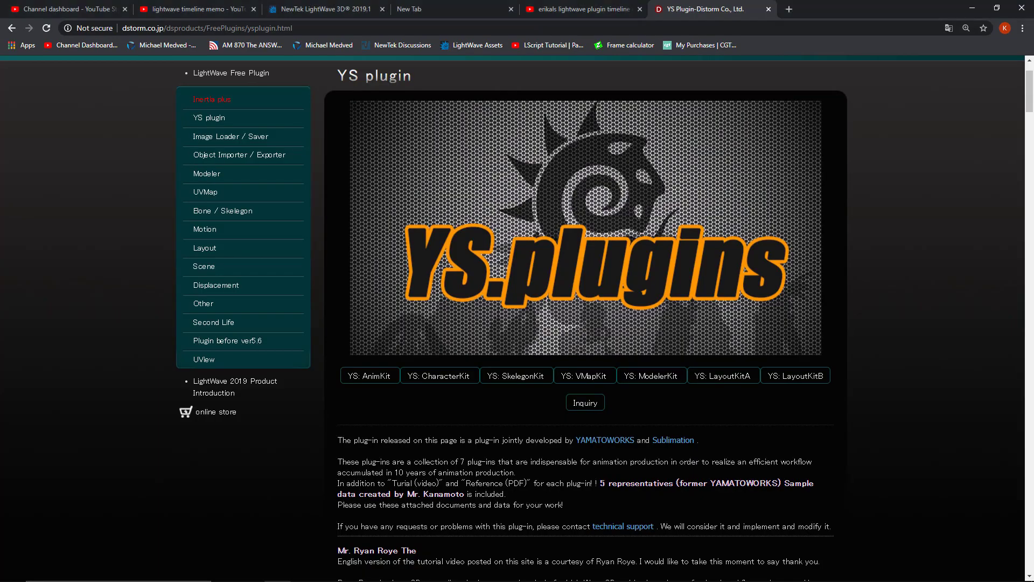
Scroll the DStorm YS plugin page to the YS: LayoutKitB download row and tutorial video.
scroll(517, 318, "down", 15)
scroll(584, 318, "down", 20)
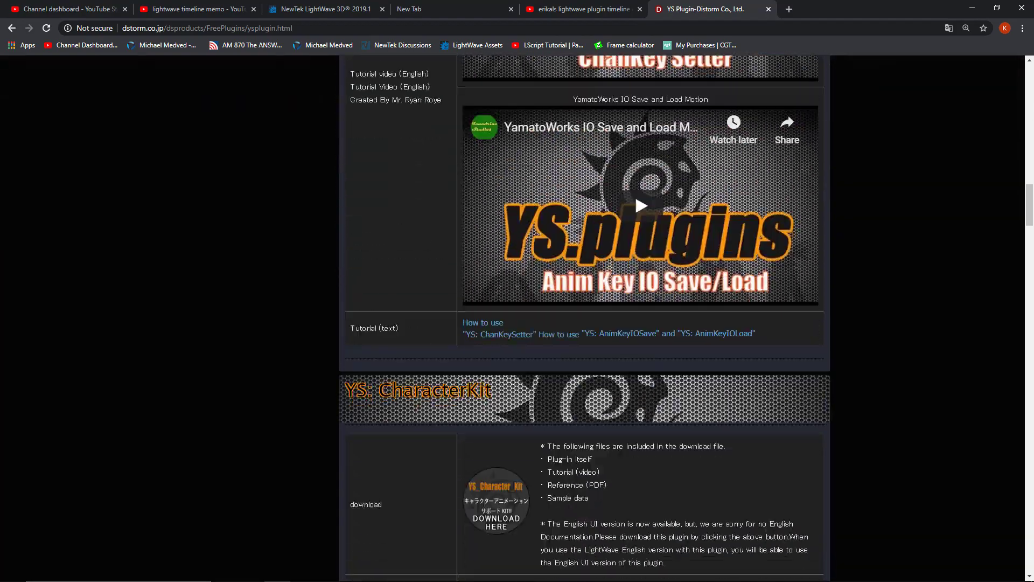
scroll(635, 318, "down", 10)
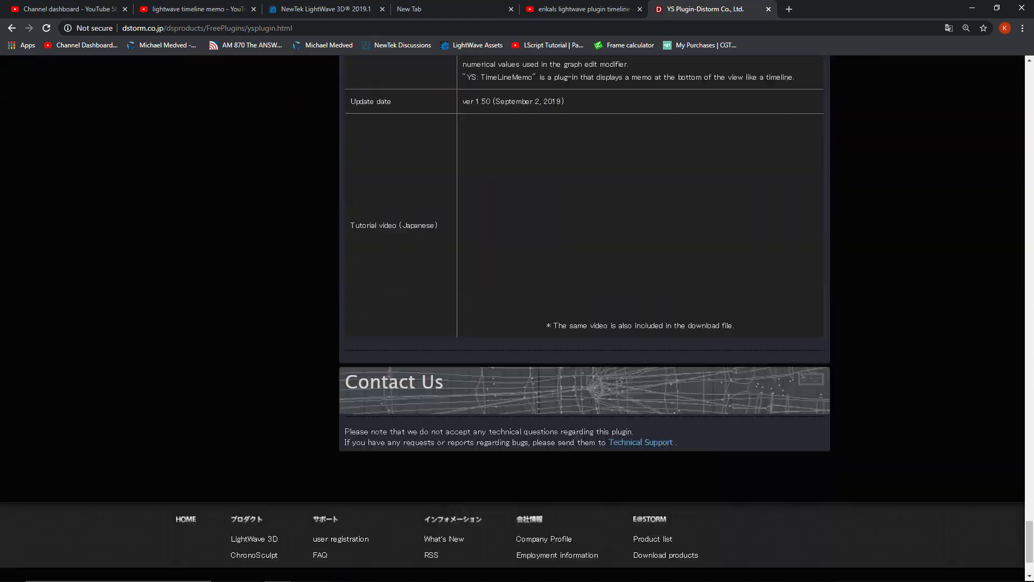
scroll(634, 185, "up", 3)
scroll(584, 318, "up", 3)
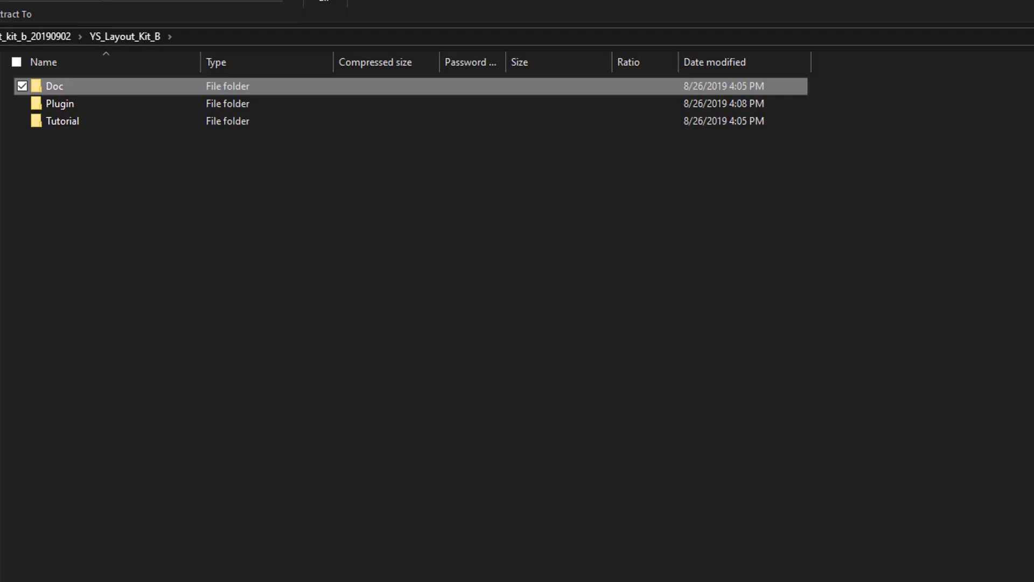
Open the archive's Plugin\64bit folder to reveal YS_Layout_Kit_B.p.
double_click(98, 104)
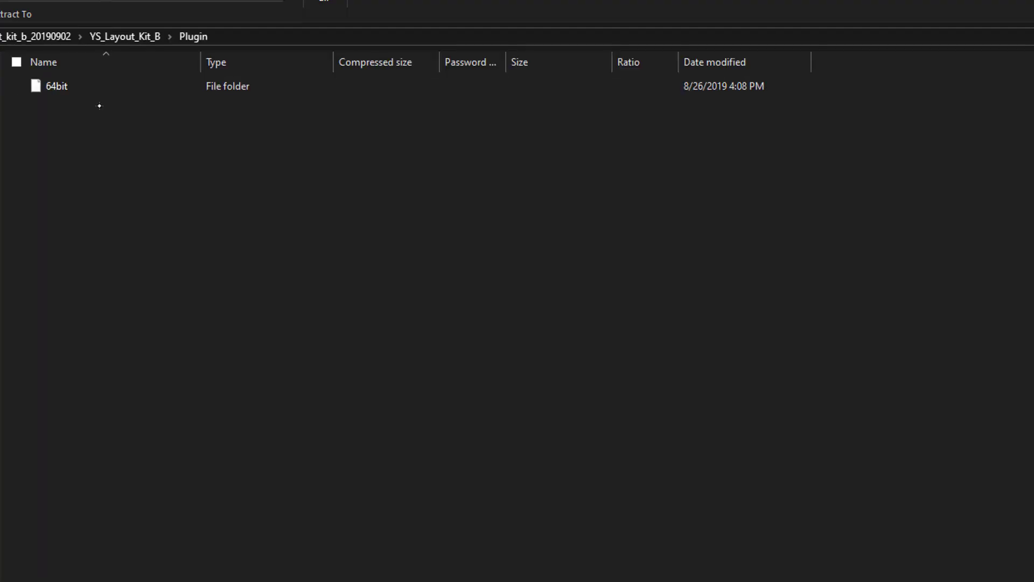
left_click(108, 86)
double_click(111, 89)
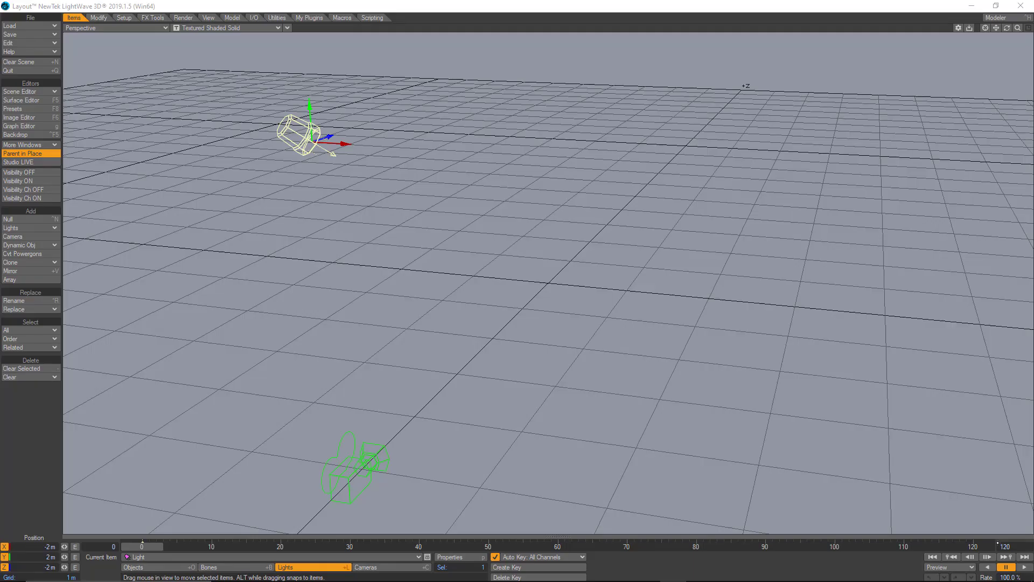
Add YS:TimeLineMemo as a scene master in the Master Plugins window.
left_click(53, 145)
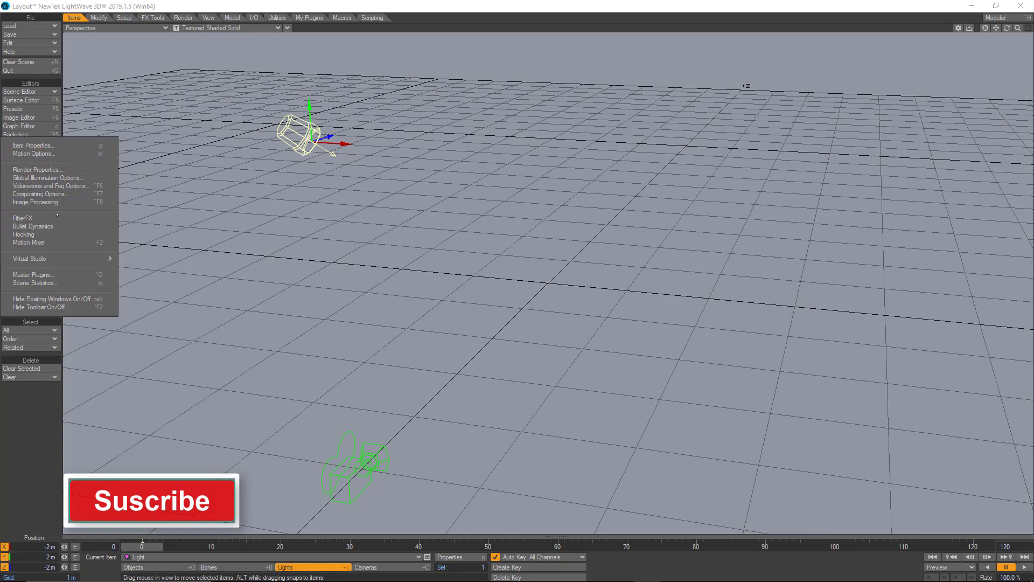
left_click(56, 274)
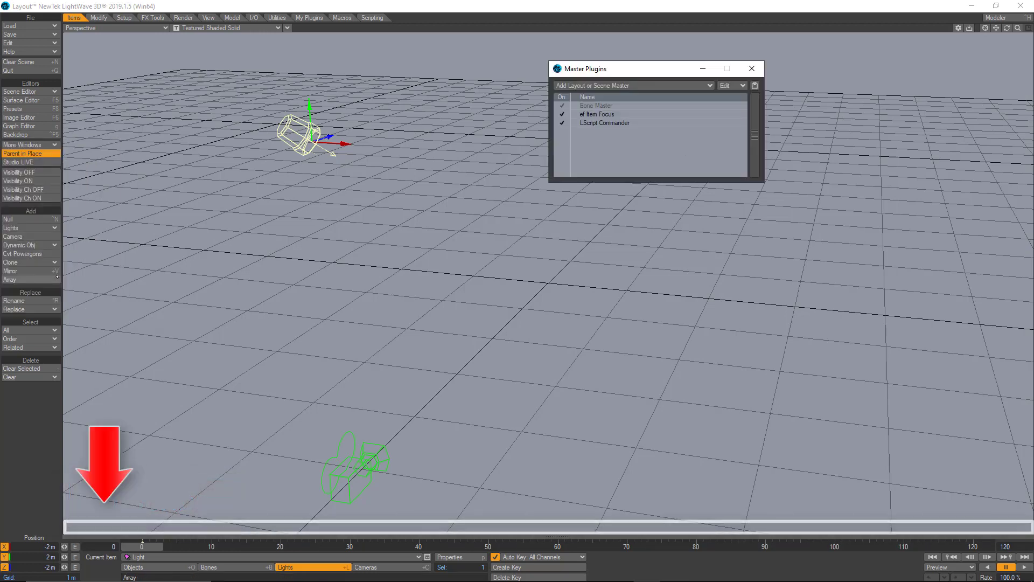
left_click(633, 85)
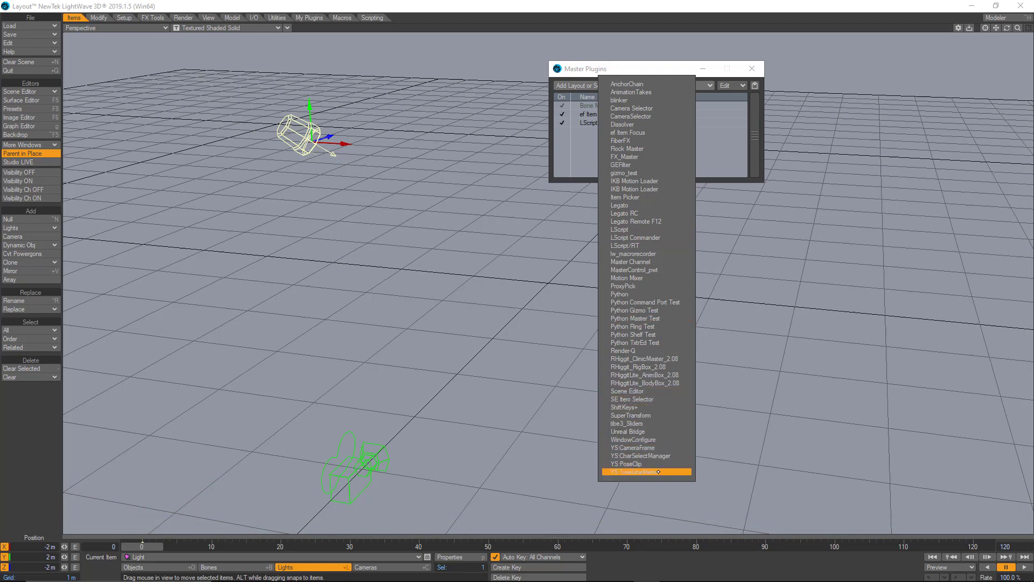
left_click(646, 472)
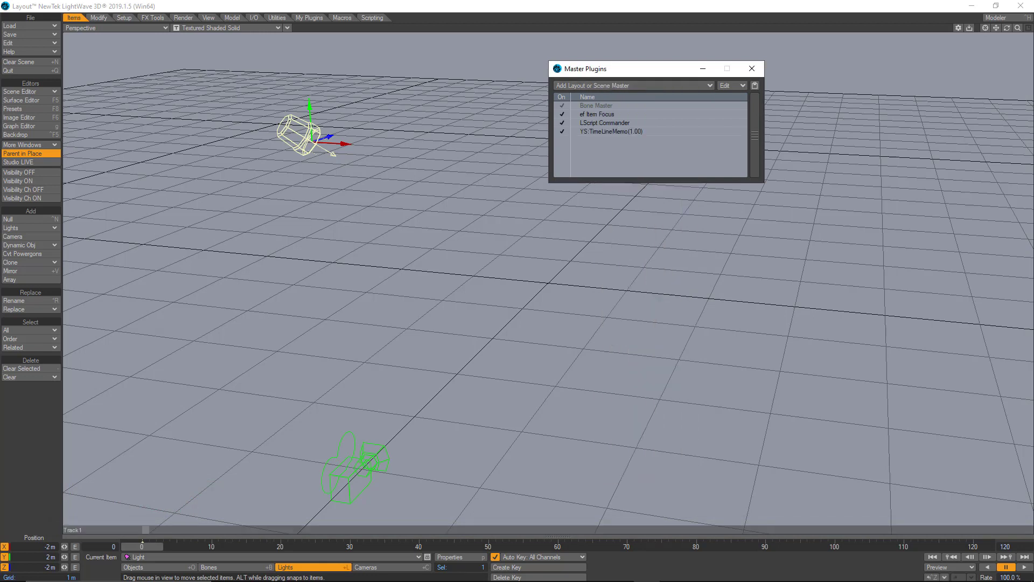
In the YS:TimeLineMemo settings, create a clip named 'Action 1' on Track1.
double_click(637, 132)
left_click_drag(625, 69, 804, 55)
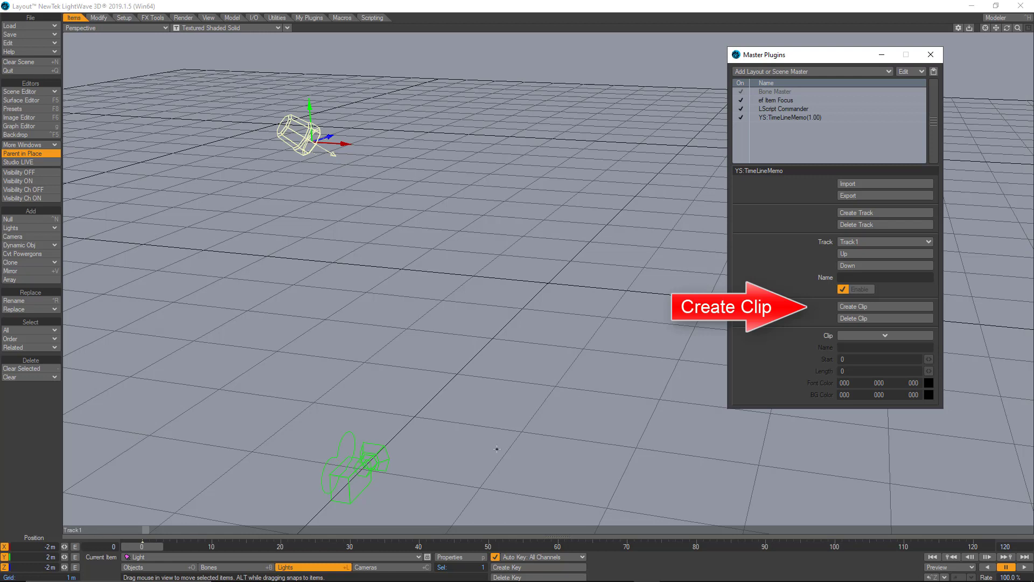
left_click(880, 307)
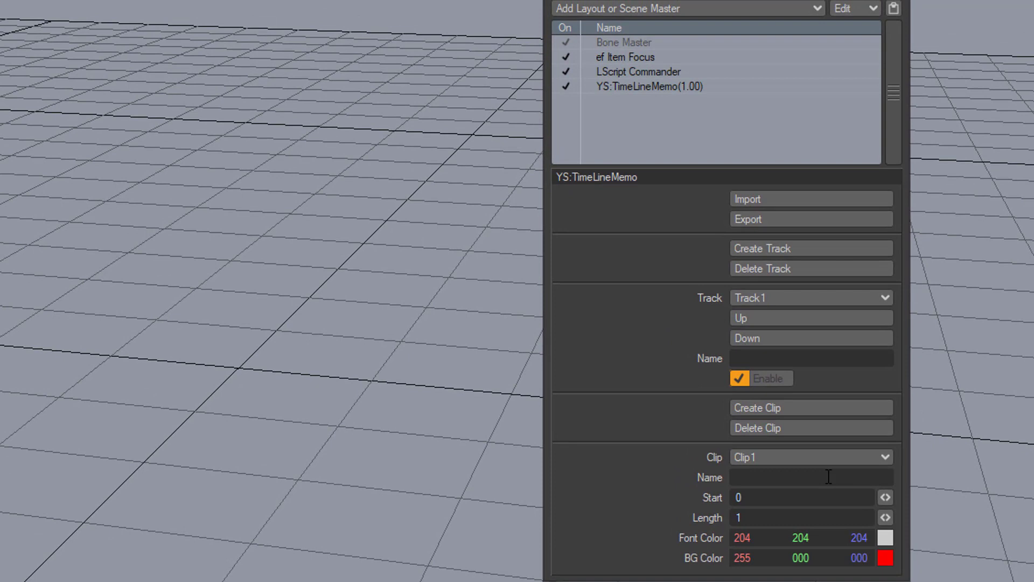
type("Action 1")
Give Action 1 a black font colour and keep its red background.
left_click(885, 538)
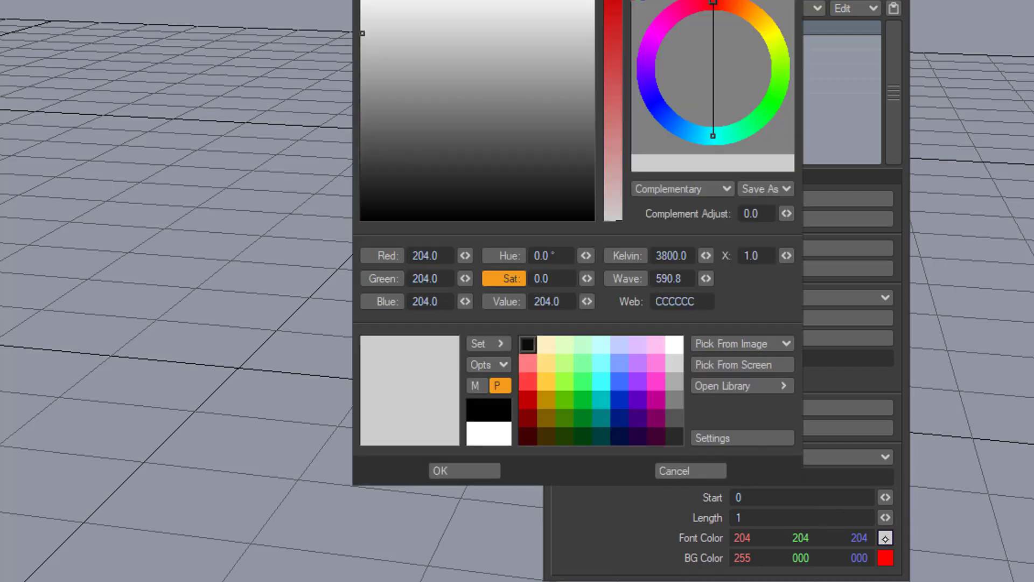
left_click(489, 409)
left_click(465, 470)
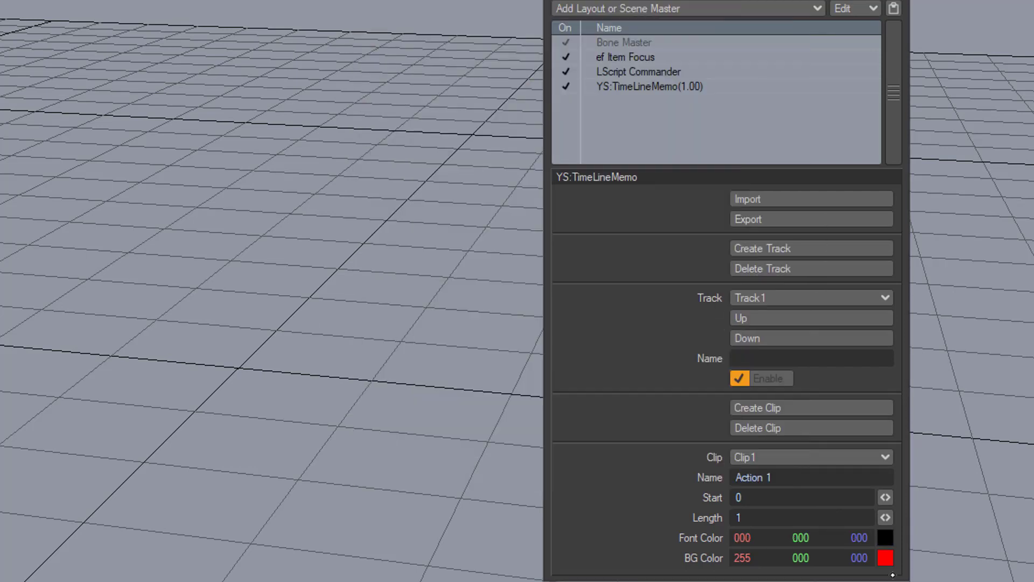
left_click(886, 558)
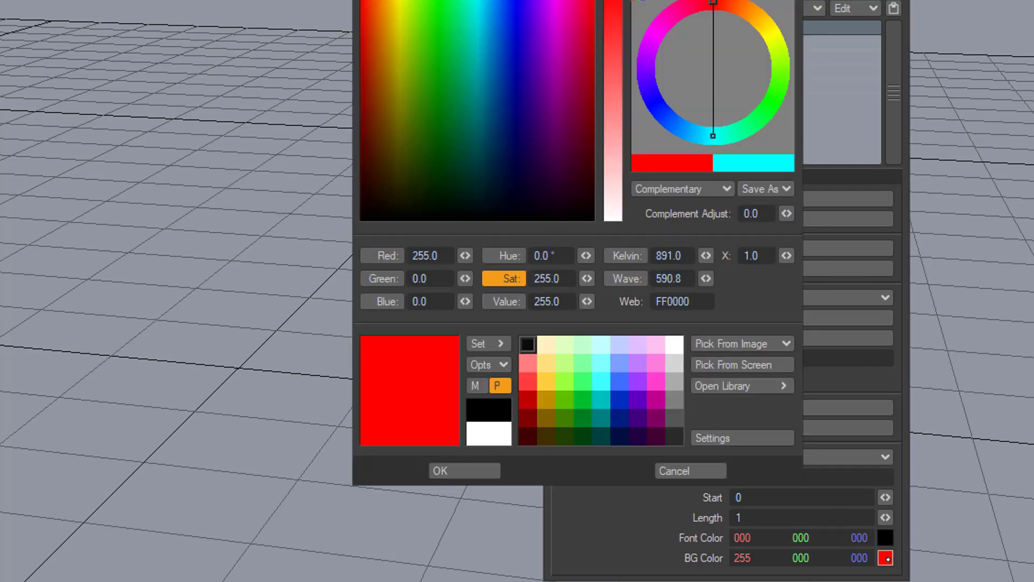
left_click(480, 470)
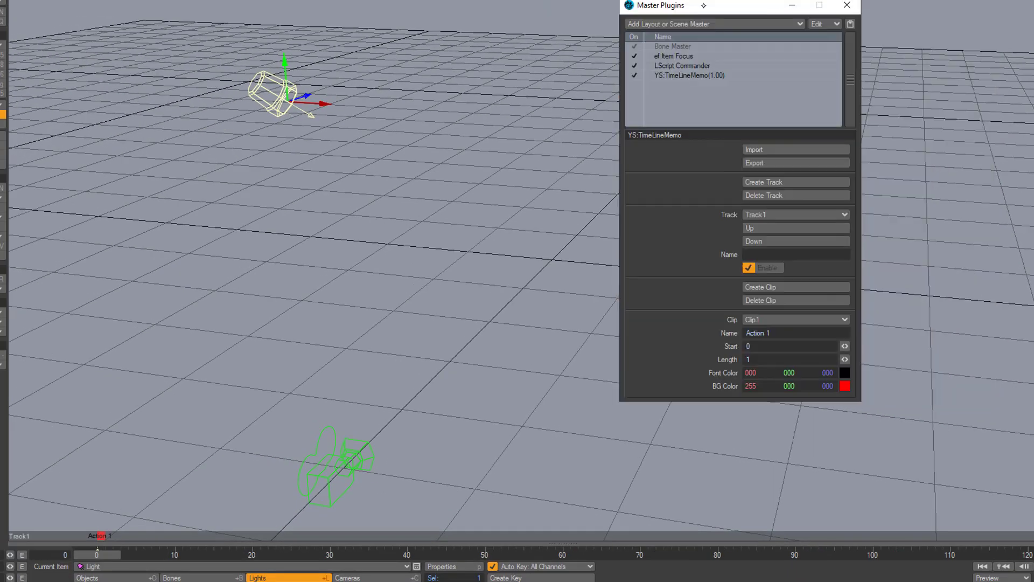
Lengthen Action 1 to 30 frames and add an 'Action 2' clip starting at frame 33.
left_click_drag(844, 359, 875, 359)
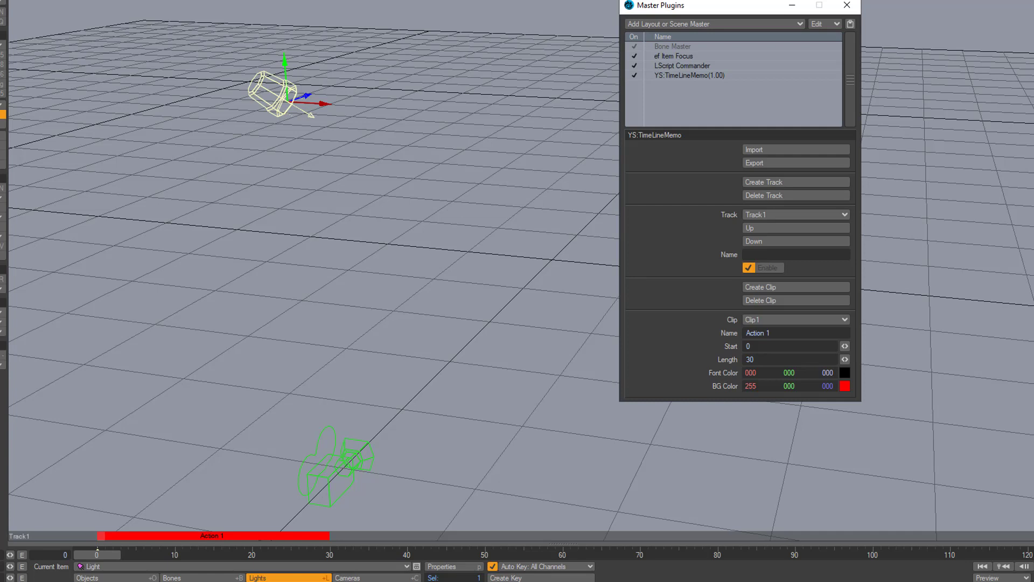
left_click(796, 286)
type("Action 2")
mouse_move(844, 345)
left_mouse_down()
mouse_move(862, 345)
mouse_move(846, 360)
mouse_move(856, 359)
left_mouse_up()
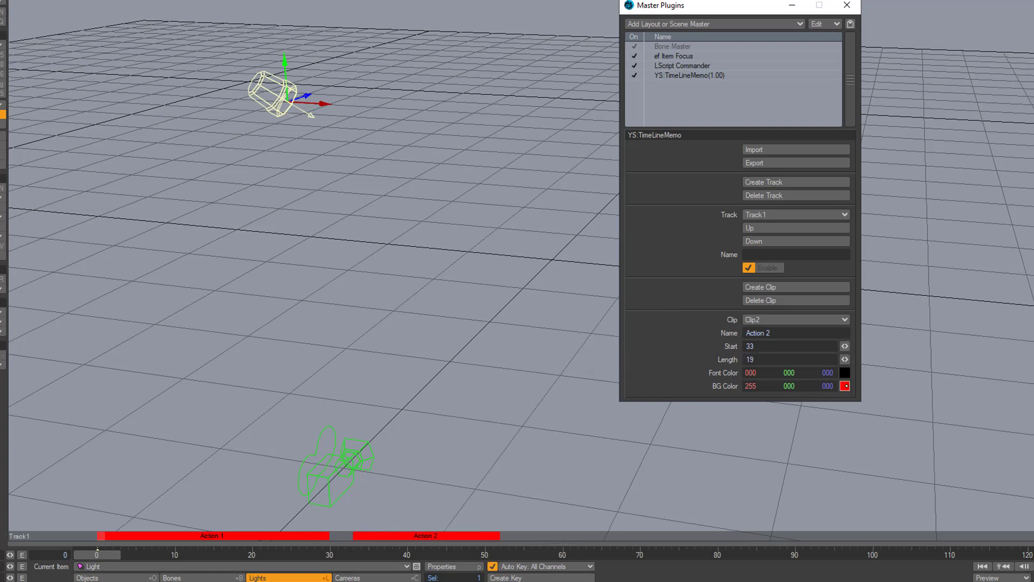
Give the Action 2 clip a yellow background colour.
left_click(844, 385)
left_click_drag(910, 81, 905, 43)
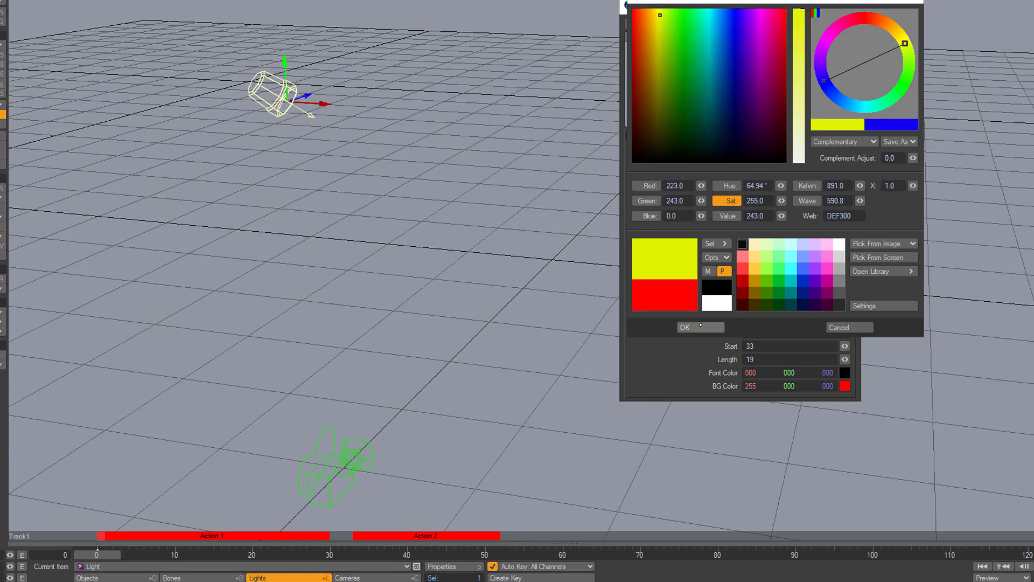
left_click(700, 327)
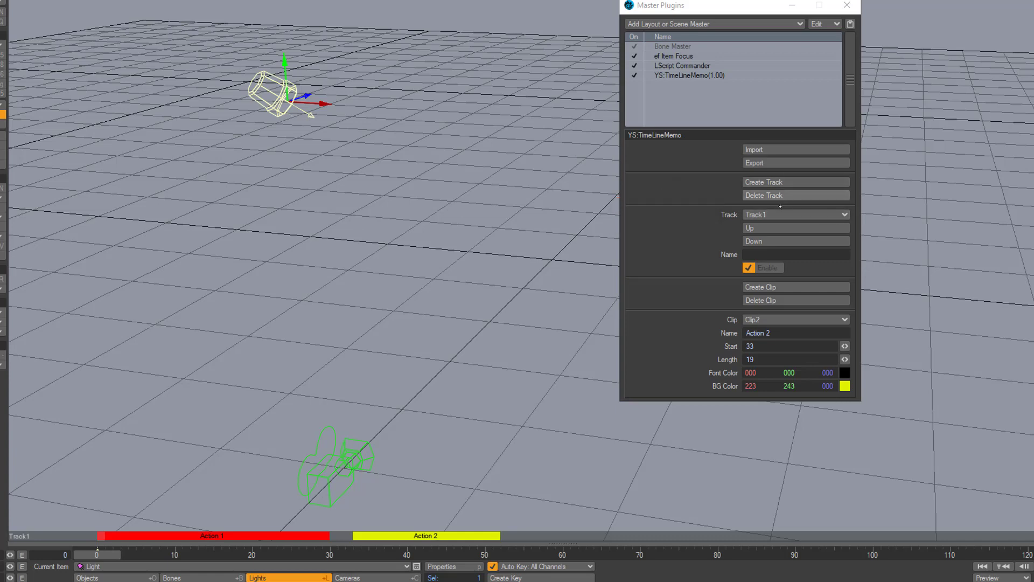
Rename Track1 to 'Character 1'.
left_click(794, 253)
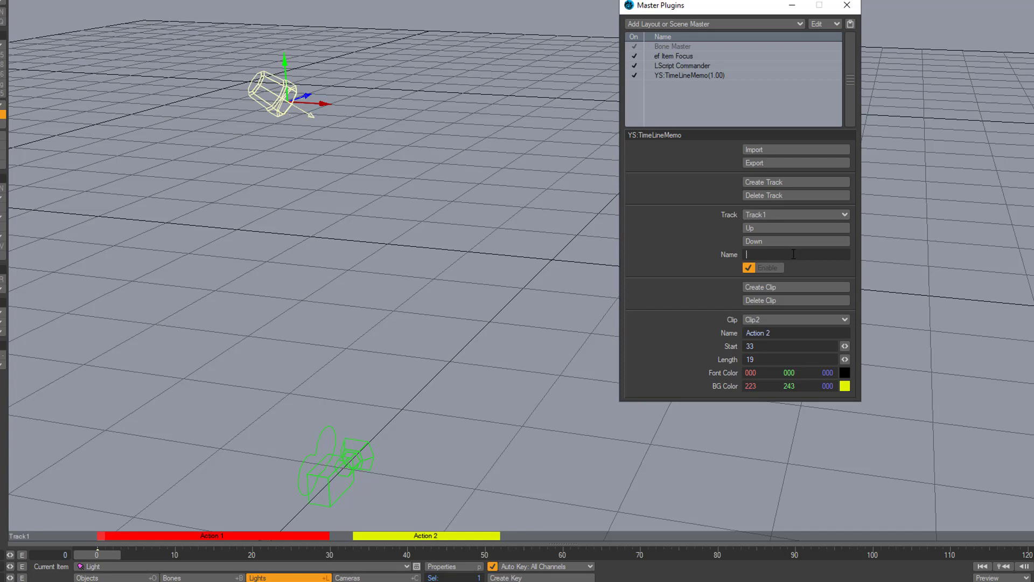
type("Character 1")
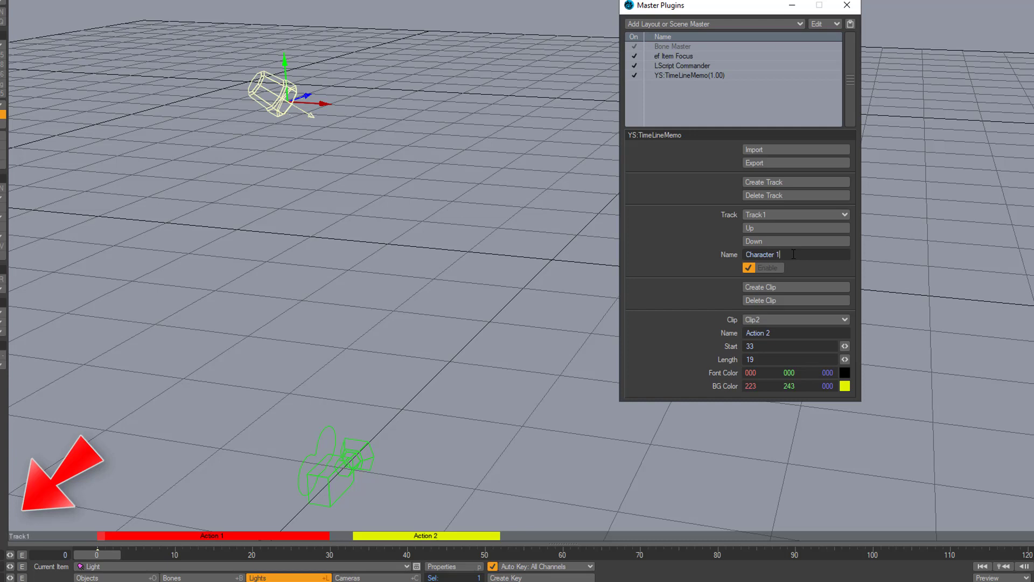
key("Return")
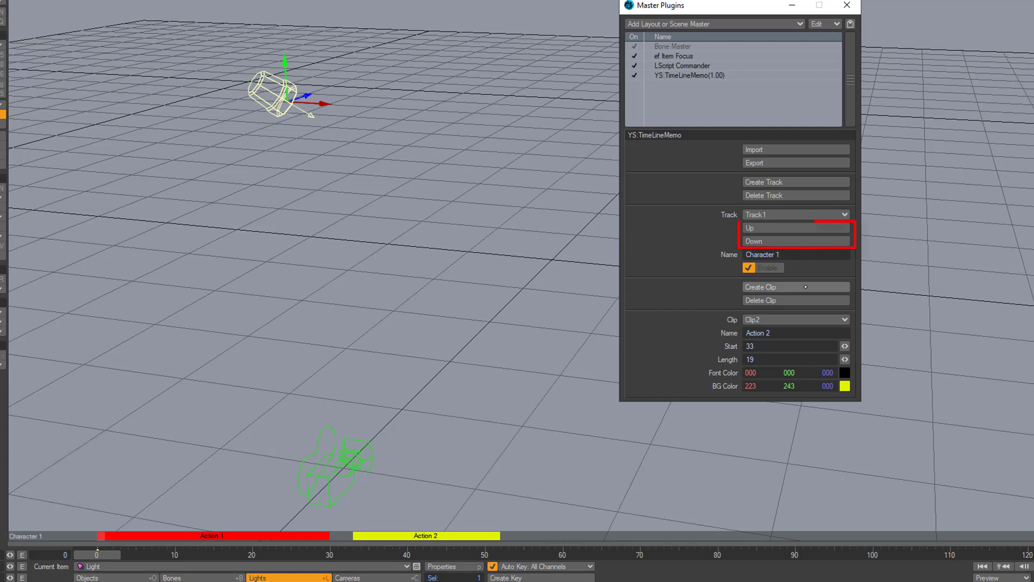
Add a new memo track named 'Character 2'.
left_click(797, 185)
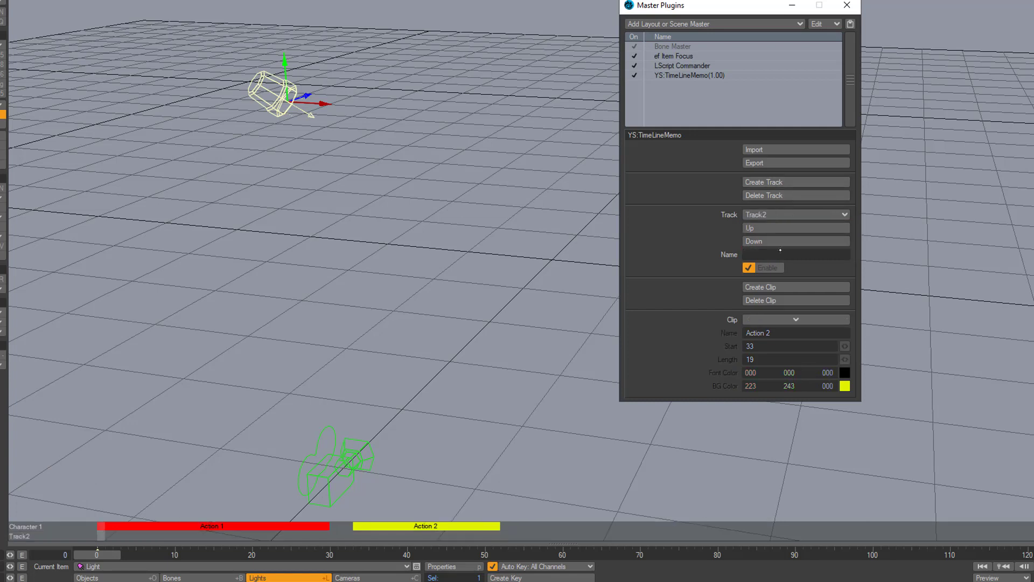
type("Character 2")
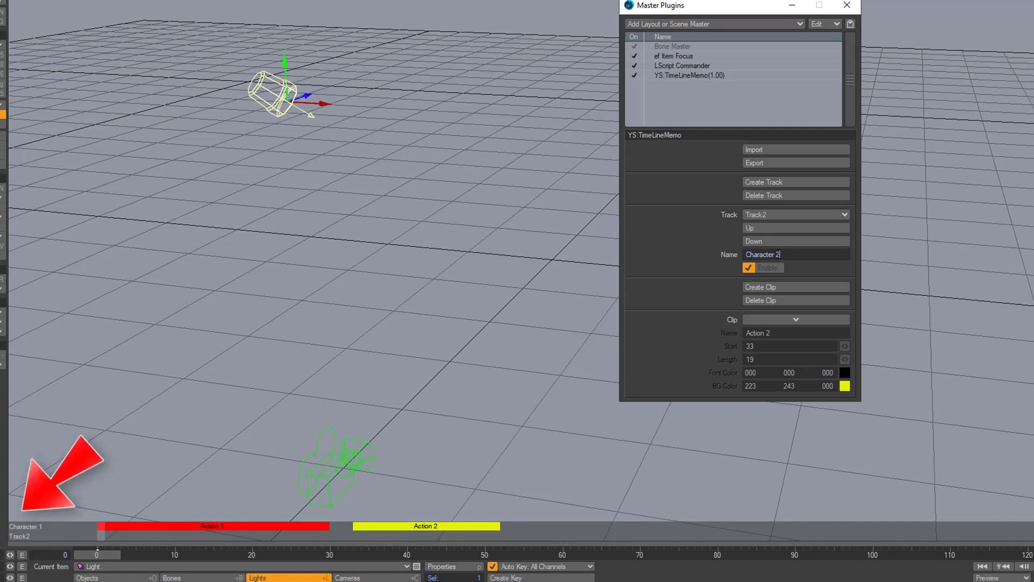
key("Return")
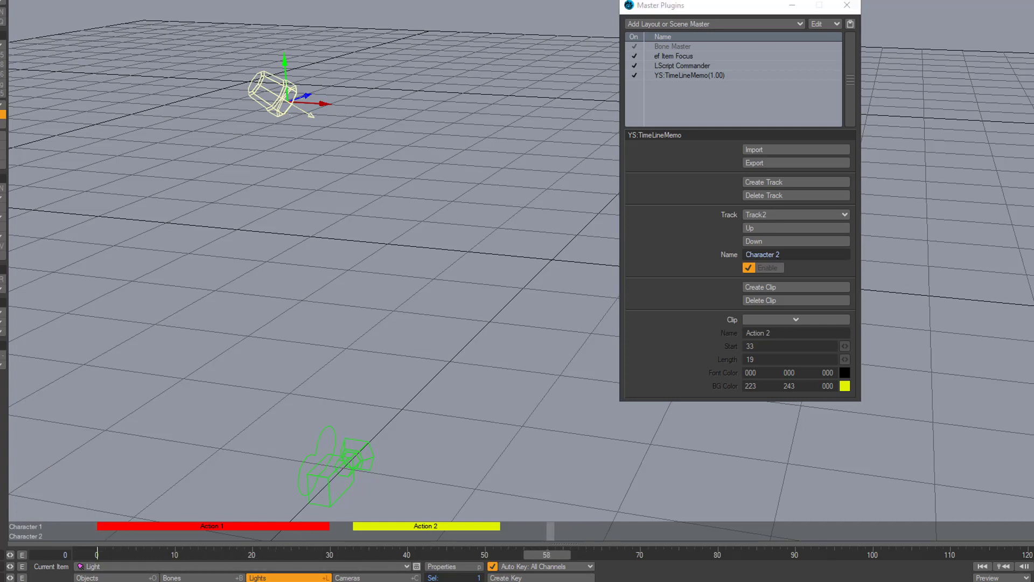
Create a clip named 'Jump' on the Character 2 track.
left_click(793, 288)
left_click(773, 333)
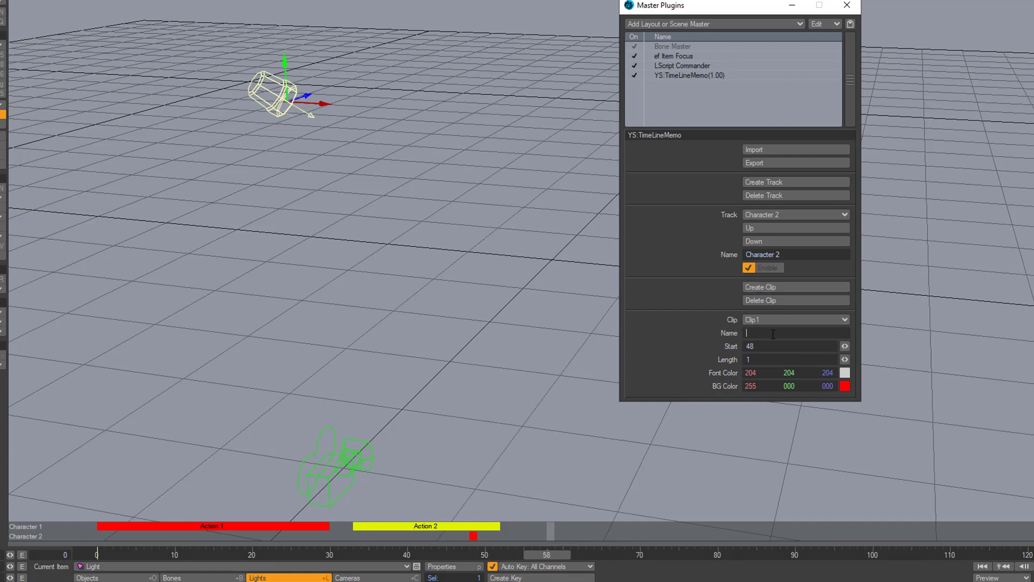
type("Jump")
key("Return")
Give Jump black text on a blue background and stretch it to 27 frames.
left_click(844, 372)
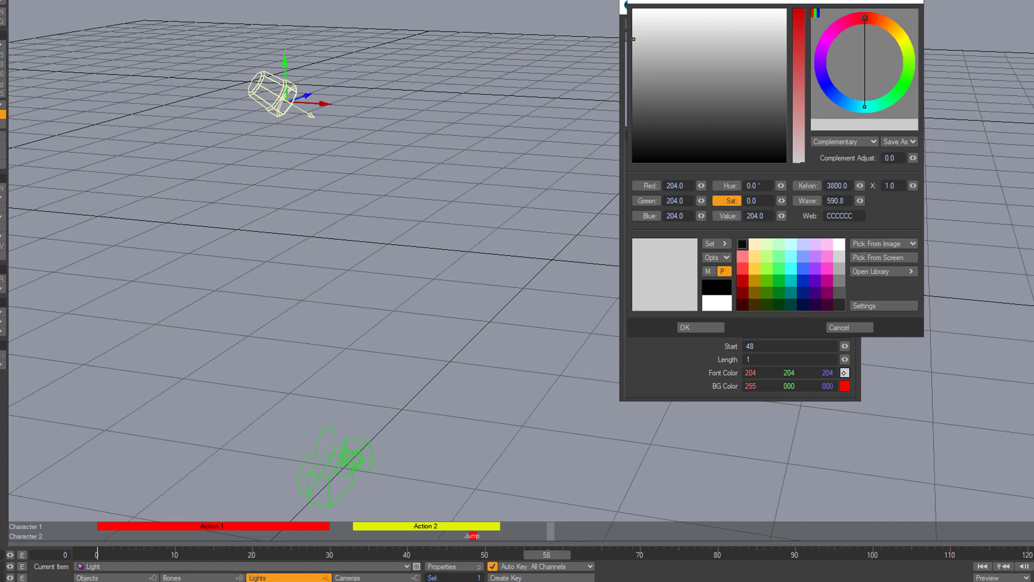
left_click_drag(799, 40, 799, 162)
left_click(696, 328)
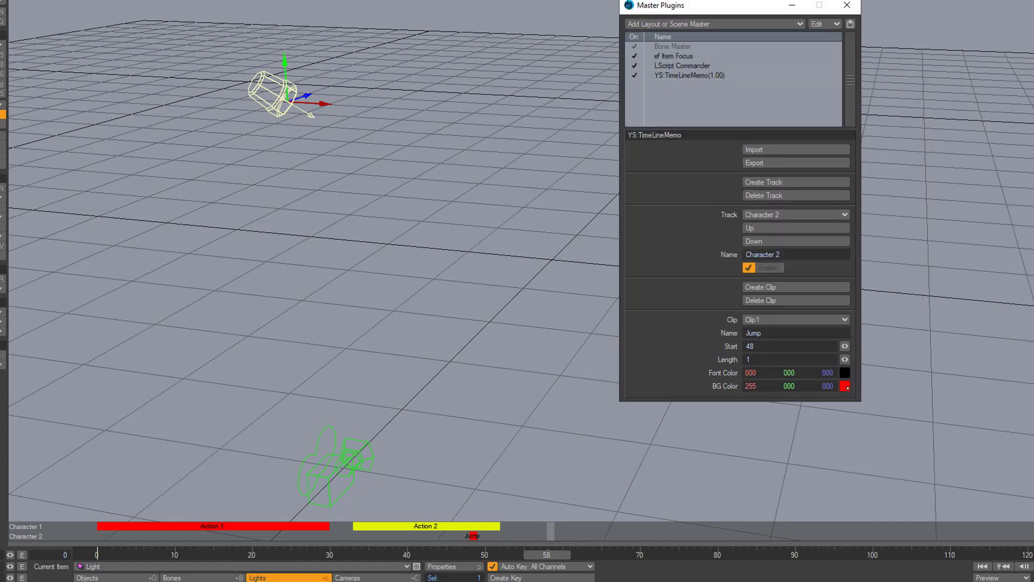
left_click(845, 385)
left_click_drag(636, 10, 716, 9)
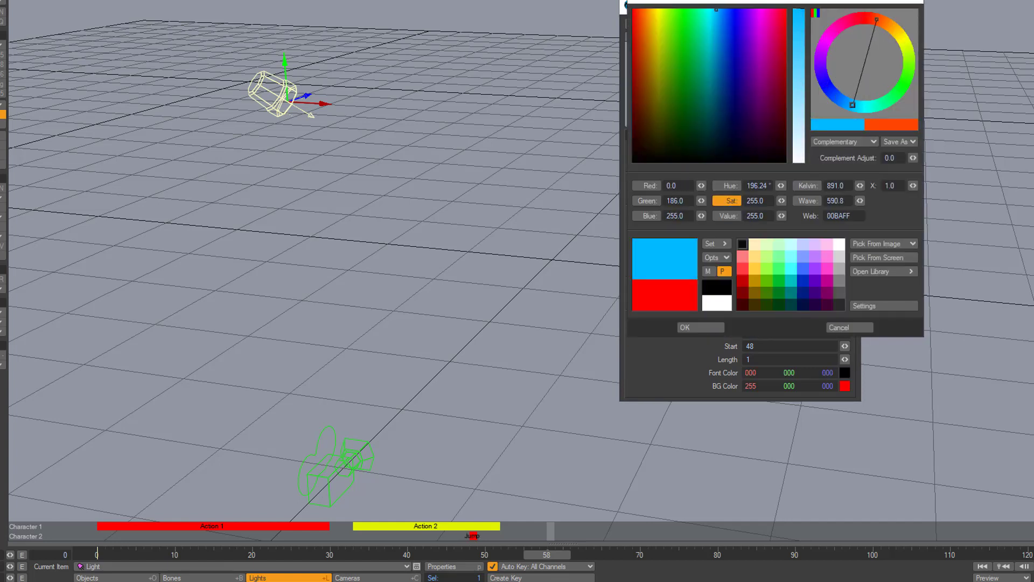
left_click(706, 327)
mouse_move(844, 360)
left_mouse_down()
mouse_move(837, 344)
mouse_move(852, 344)
mouse_move(831, 344)
left_mouse_up()
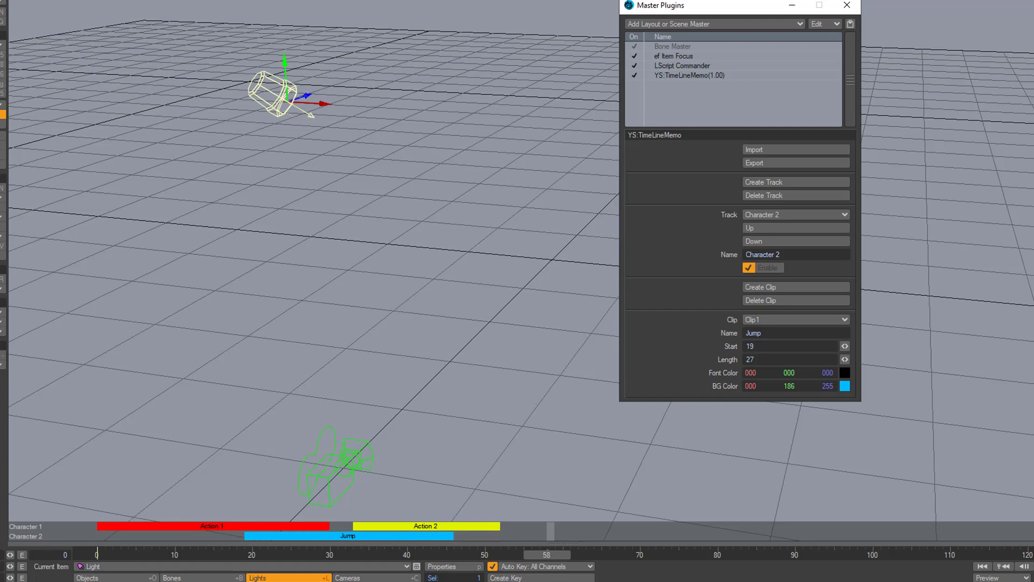
Switch to the camera and create a clip named 'Falling' on Character 2.
key("shift+c")
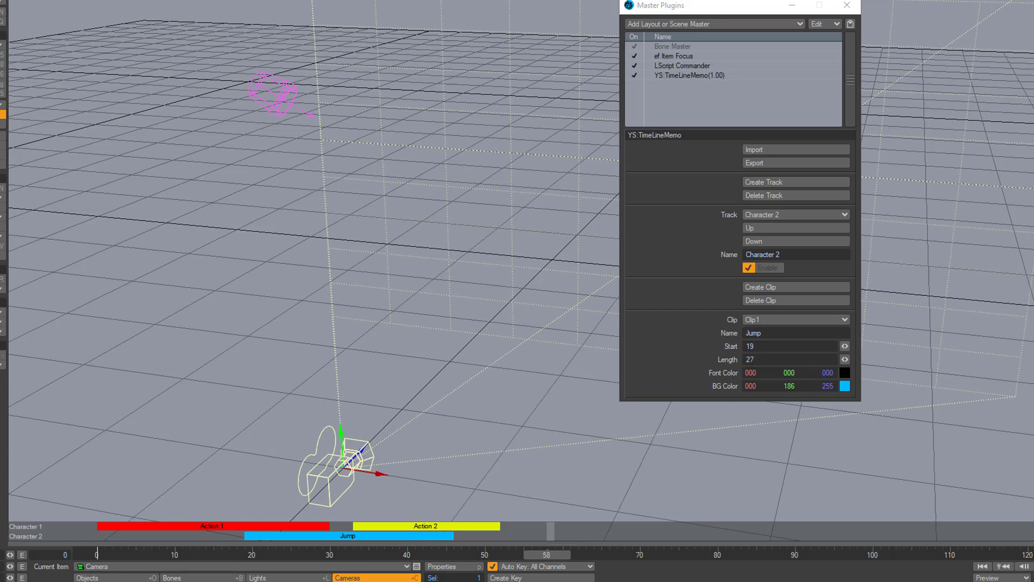
left_click(796, 286)
left_click(766, 334)
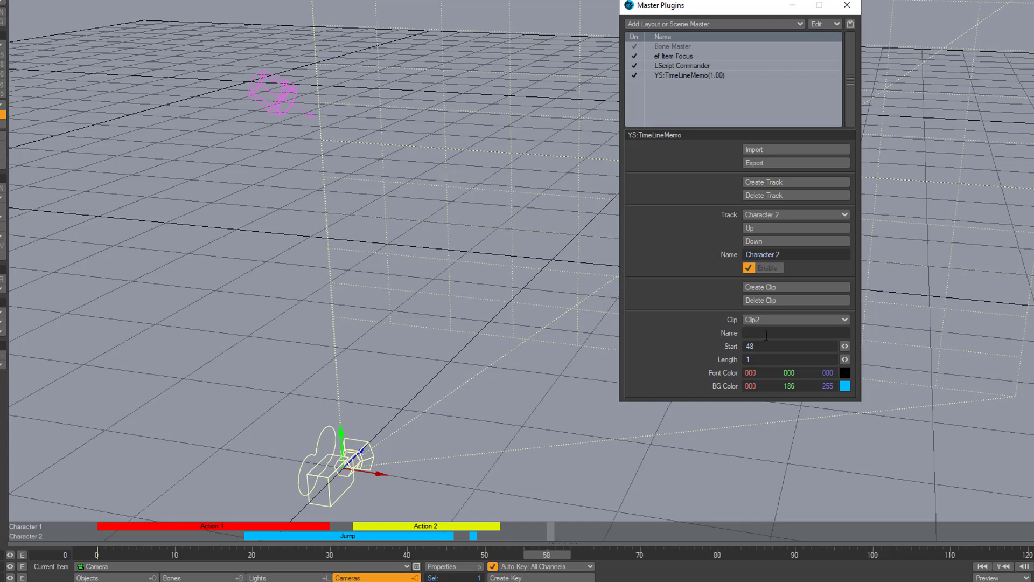
type("Falling")
Give Falling a green background and lengthen it to 27 frames from frame 48.
left_click(845, 386)
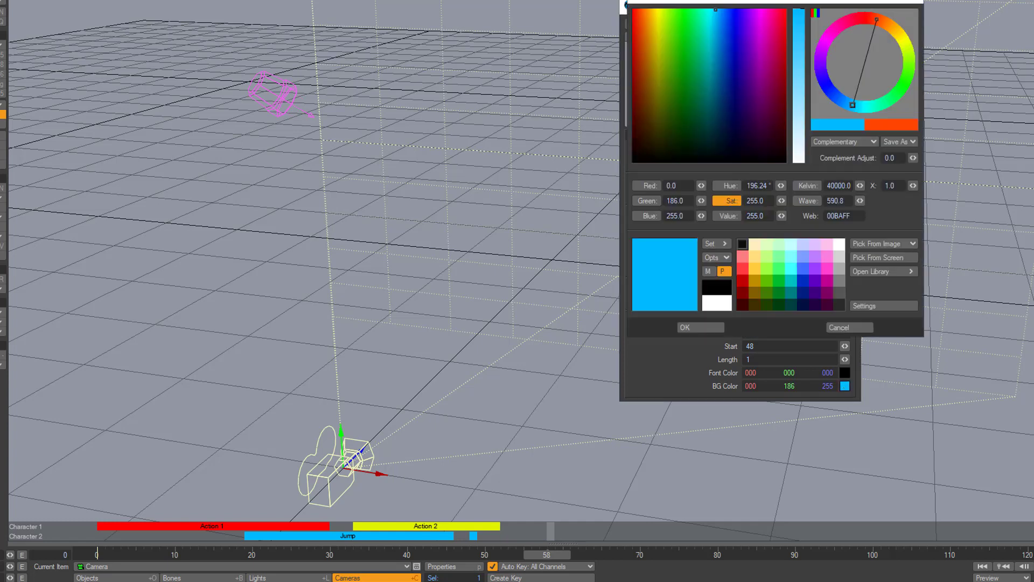
left_click_drag(662, 72, 692, 39)
left_click(712, 327)
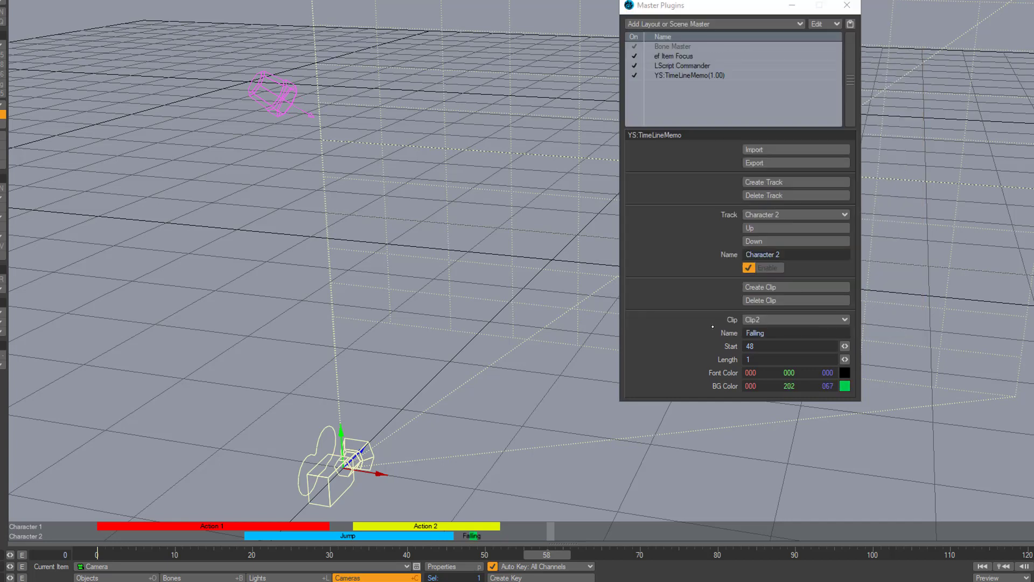
left_click_drag(845, 359, 1019, 338)
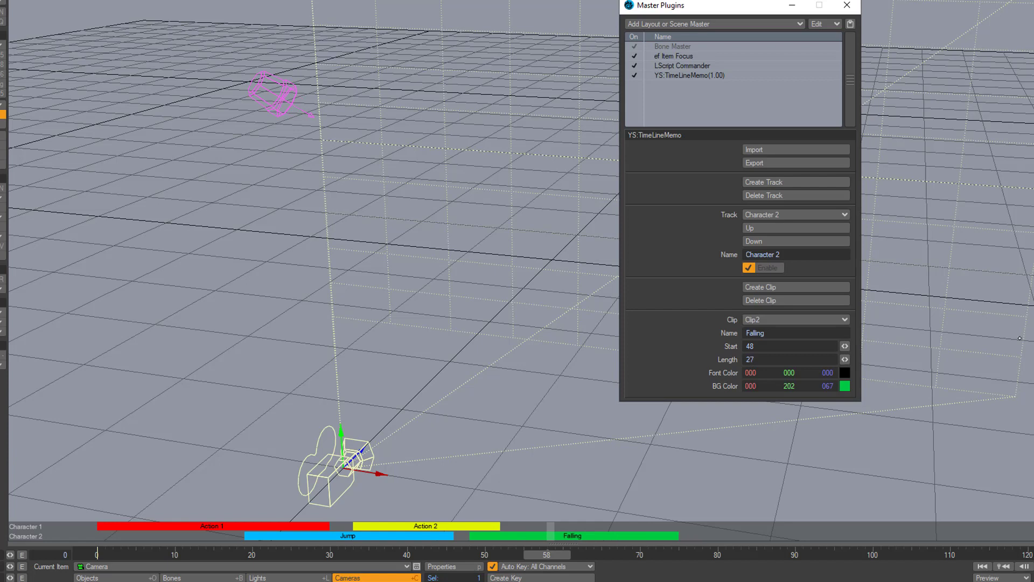
left_click(809, 181)
left_click(809, 182)
left_click(809, 181)
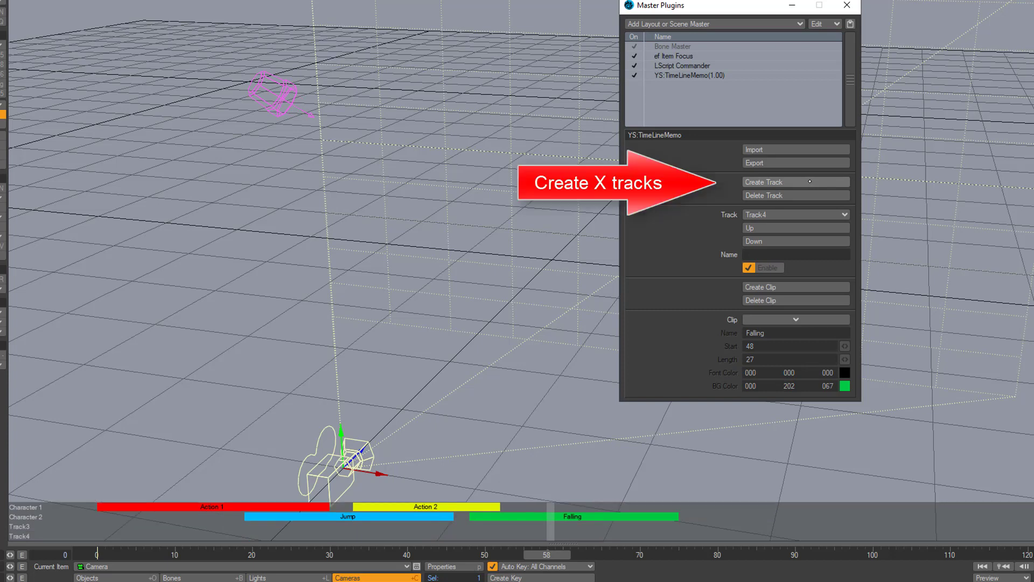
left_click(809, 182)
left_click(810, 182)
left_click(810, 182)
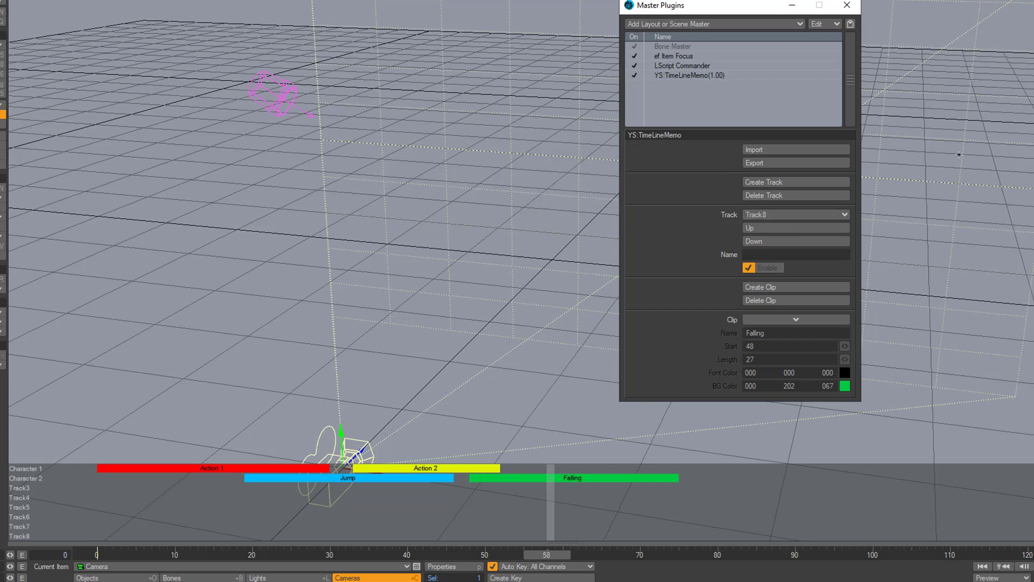
left_click(634, 76)
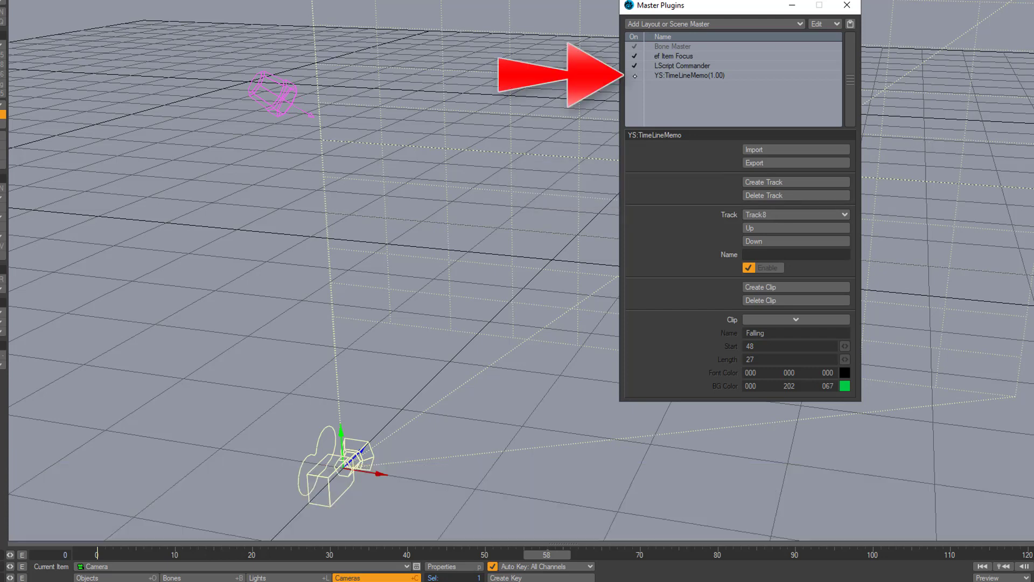
left_click(634, 76)
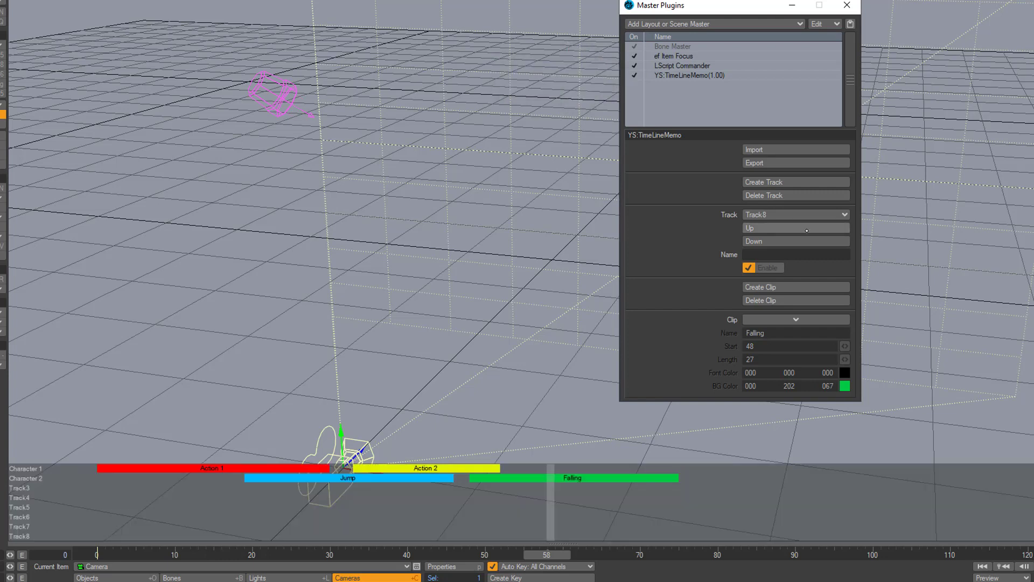
left_click(809, 197)
left_click(808, 197)
left_click(809, 198)
left_click(809, 197)
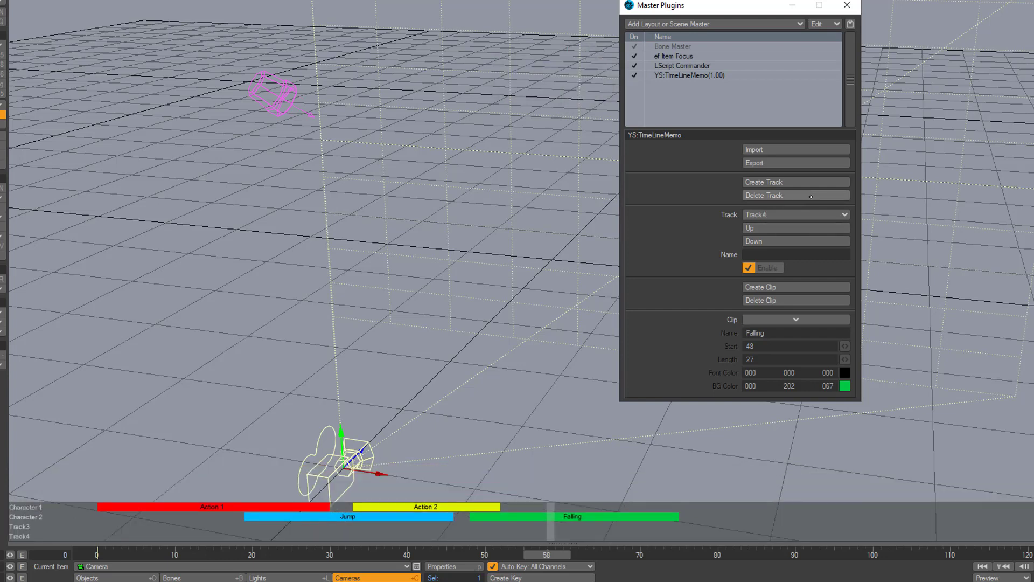
left_click(809, 196)
left_click(813, 195)
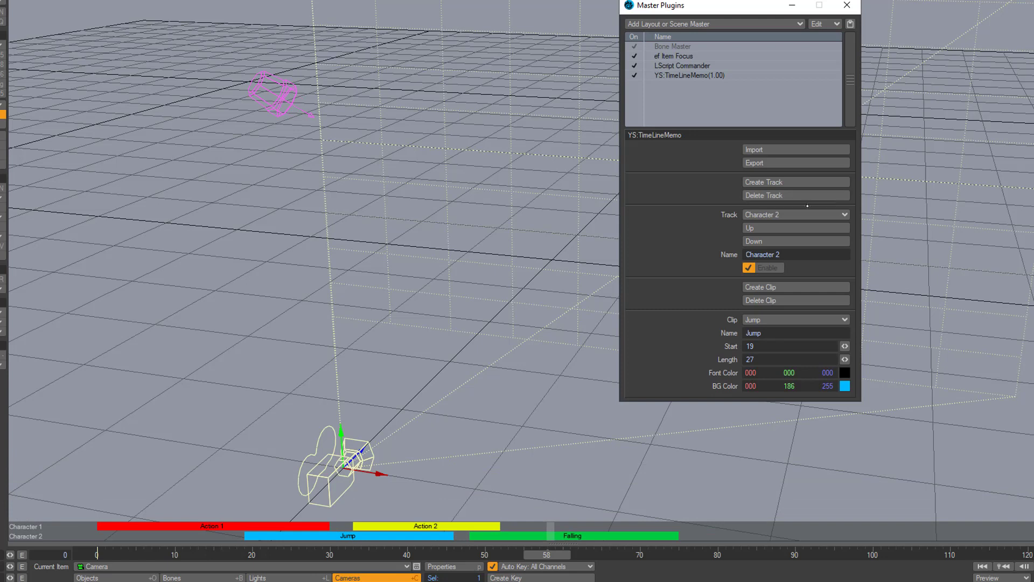
Delete the Character 1 track along with its Action 1 and Action 2 clips.
left_click(813, 214)
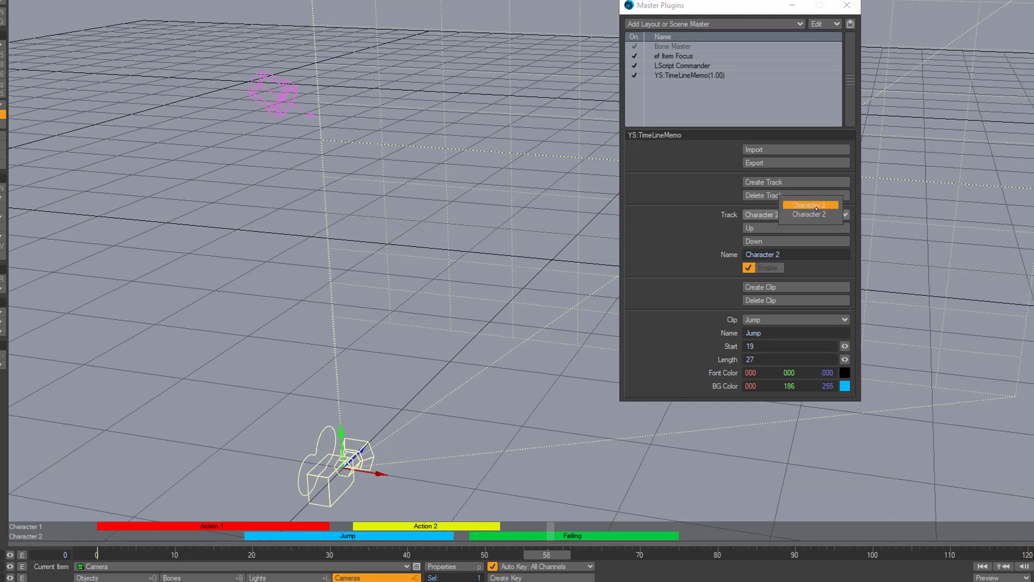
left_click(817, 206)
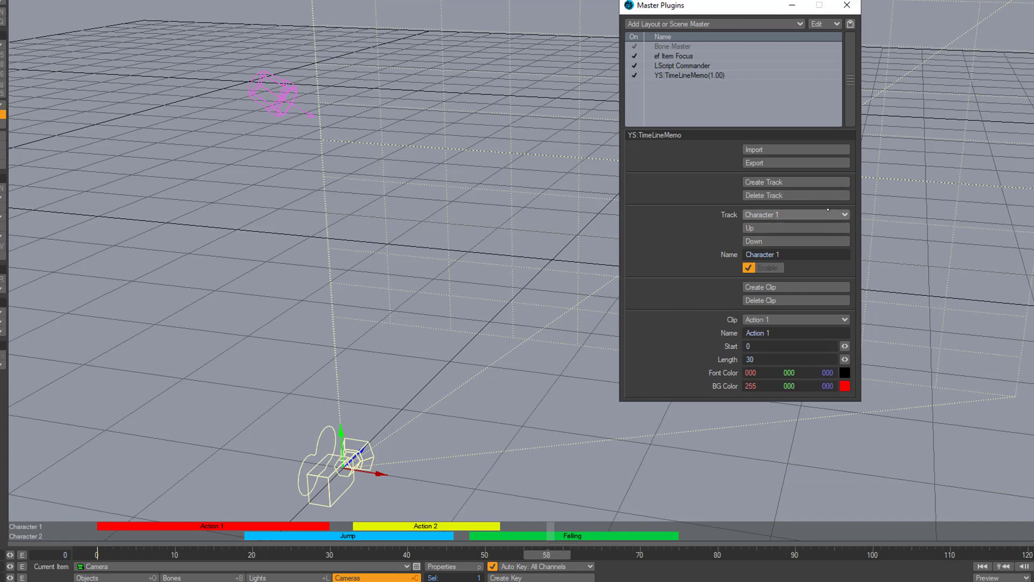
left_click(804, 196)
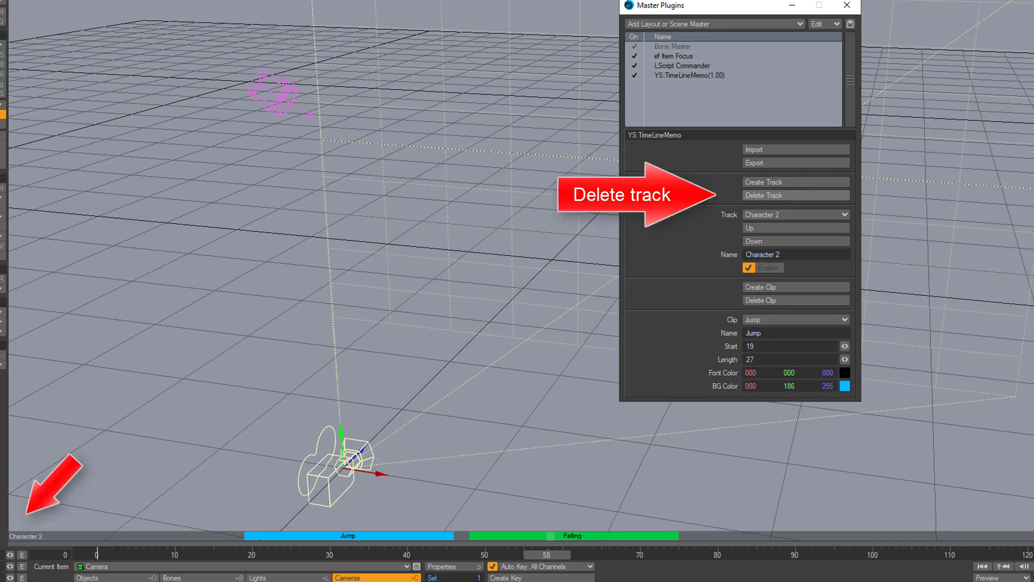
Add a new memo track named 'Character 1'.
left_click(796, 182)
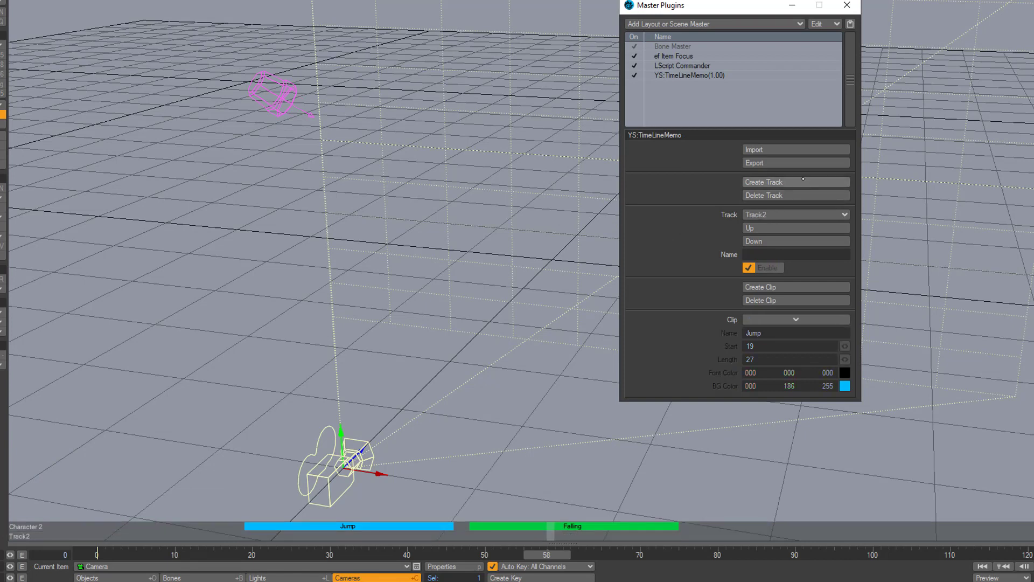
type("Character 1")
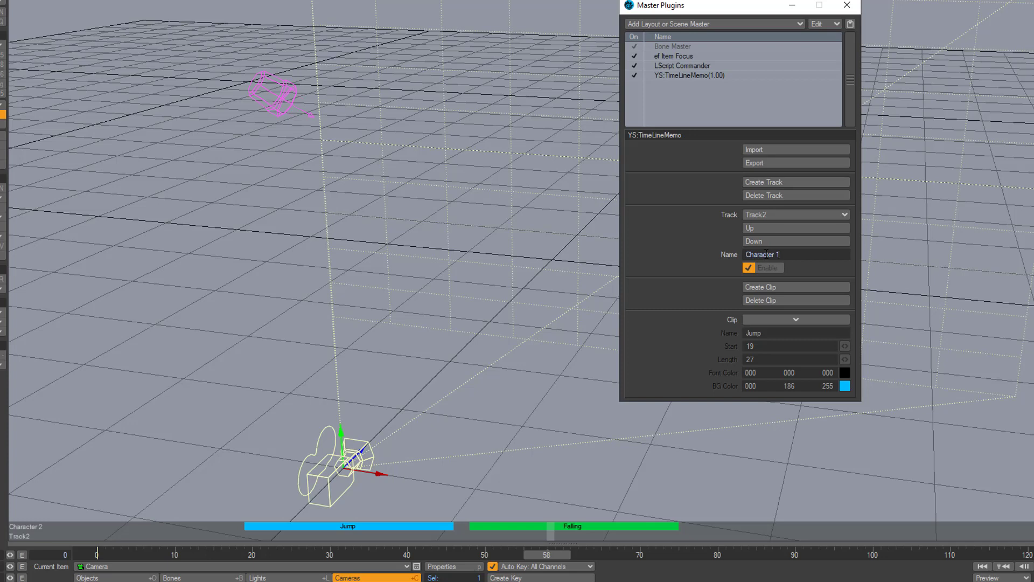
key("Return")
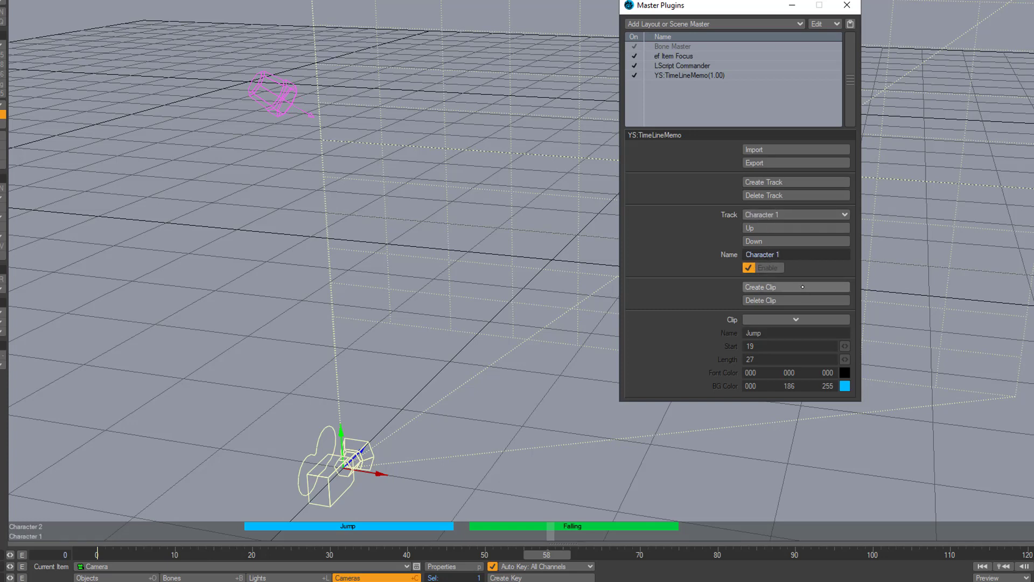
Create a red 'Jump' clip with black text, 33 frames long.
left_click(782, 286)
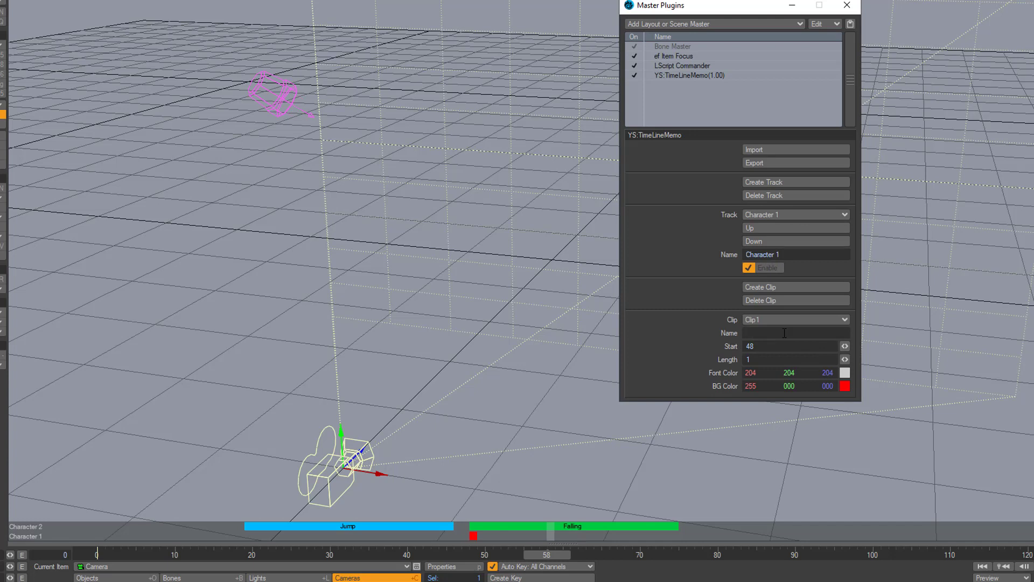
type("Jump")
left_click(844, 373)
left_click(676, 328)
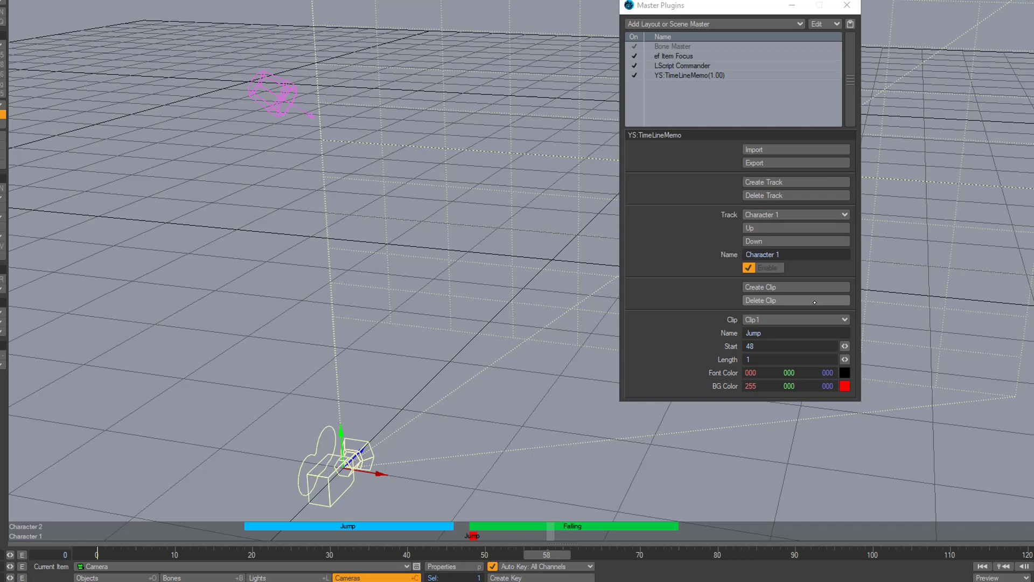
mouse_move(844, 358)
left_mouse_down()
mouse_move(862, 359)
mouse_move(837, 346)
left_mouse_up()
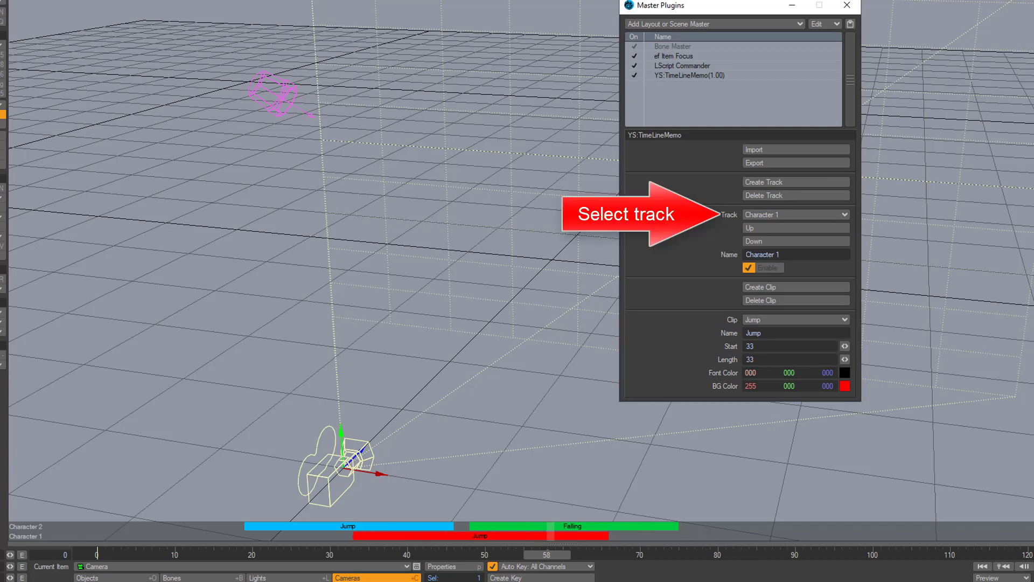
Switch between tracks, settle on Character 1, and hide then re-show it on the timeline.
left_click(818, 215)
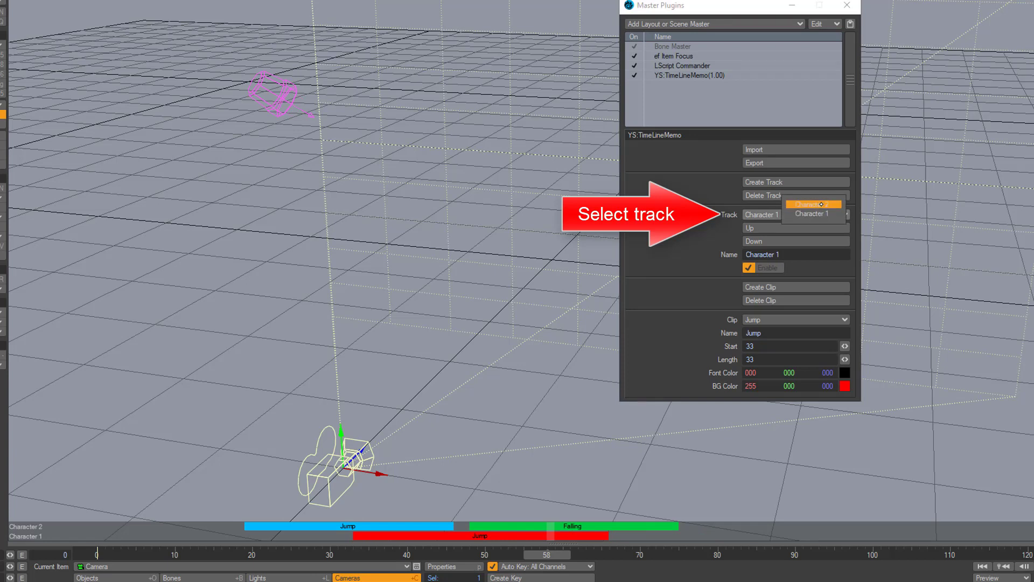
left_click(816, 203)
left_click(818, 215)
left_click(816, 225)
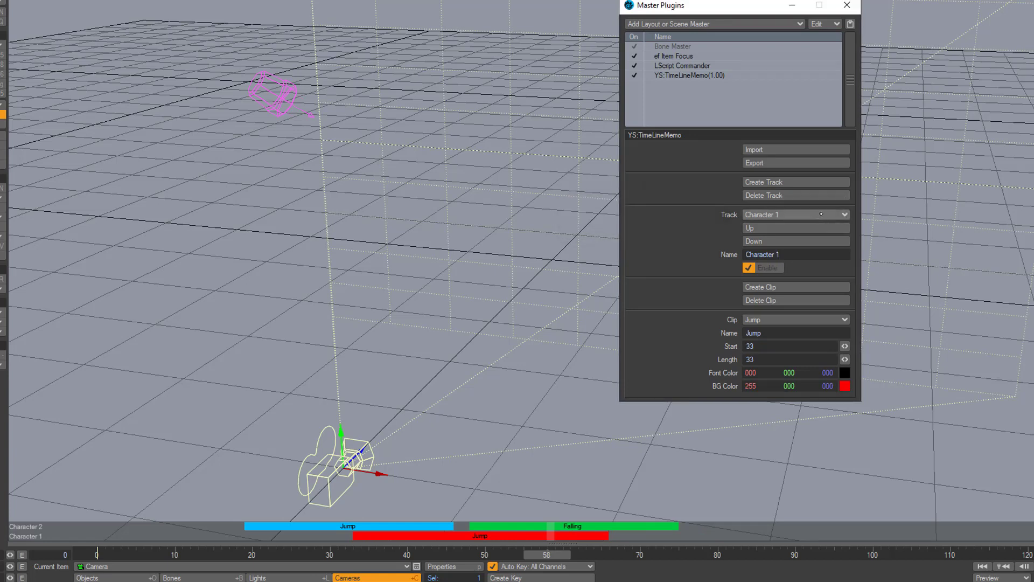
left_click(820, 214)
left_click(821, 213)
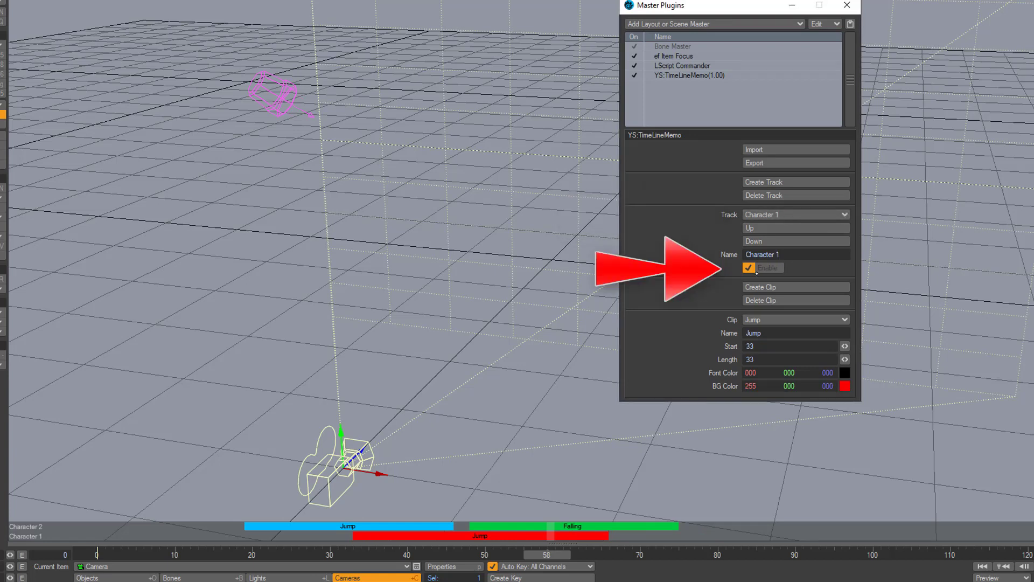
left_click(749, 267)
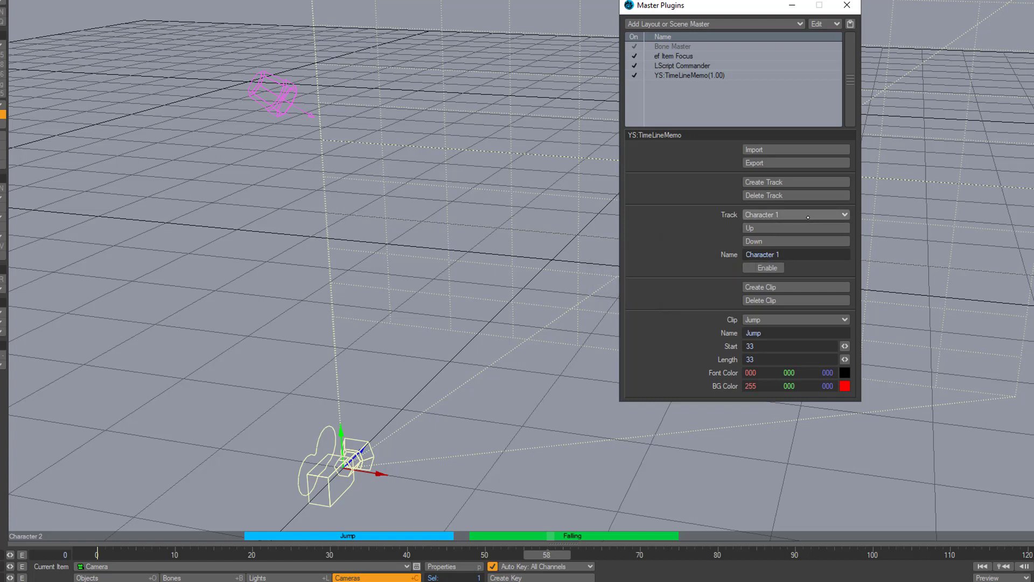
left_click(749, 268)
Select the Character 2 track and hide then re-show it on the timeline.
left_click(808, 214)
left_click(797, 201)
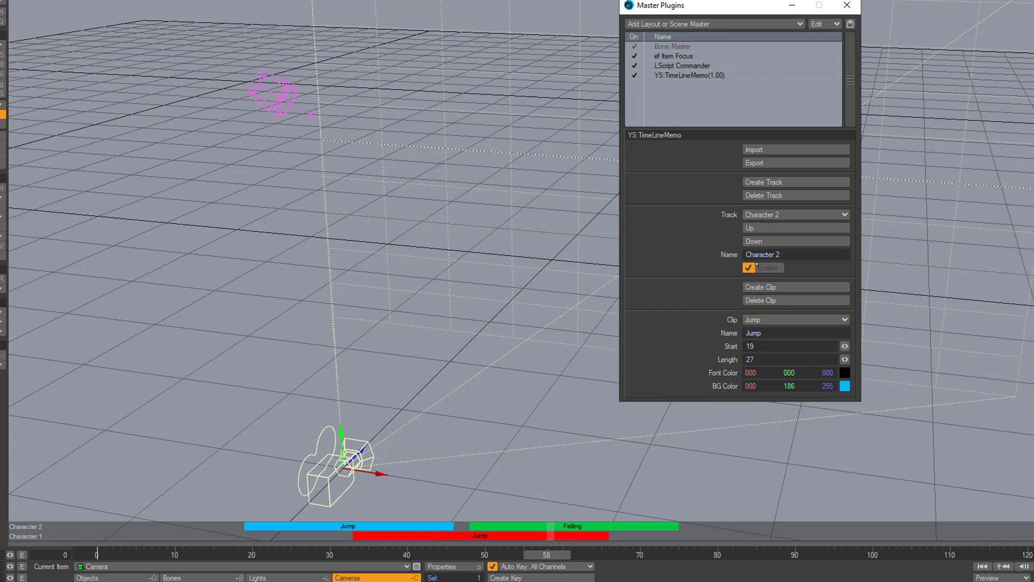
left_click(749, 267)
left_click(749, 268)
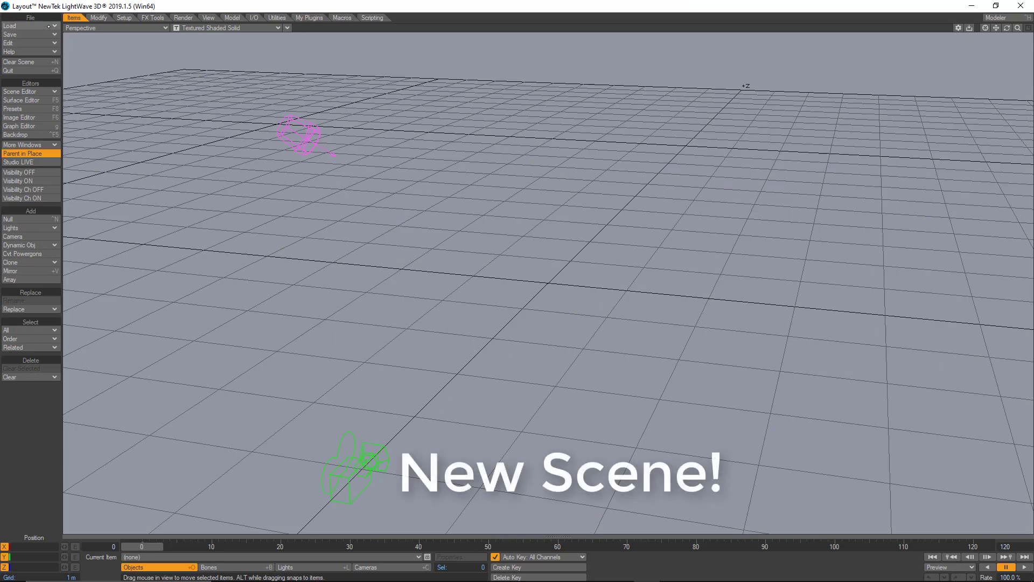
Load the YS:TimeLineMemo master plugin from the Timeline Memo test scene with Load Items From Scene.
left_click(54, 25)
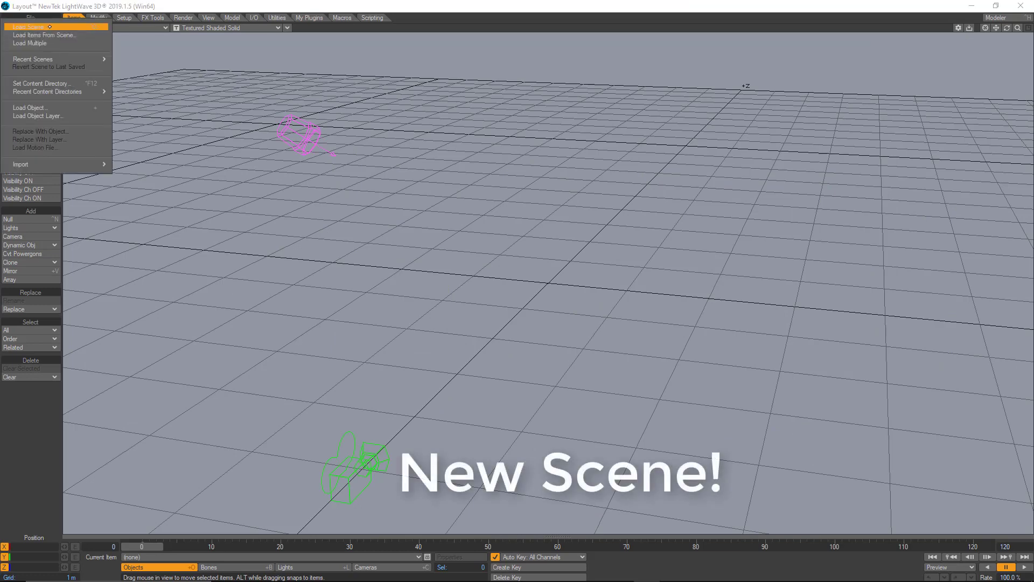
left_click(85, 36)
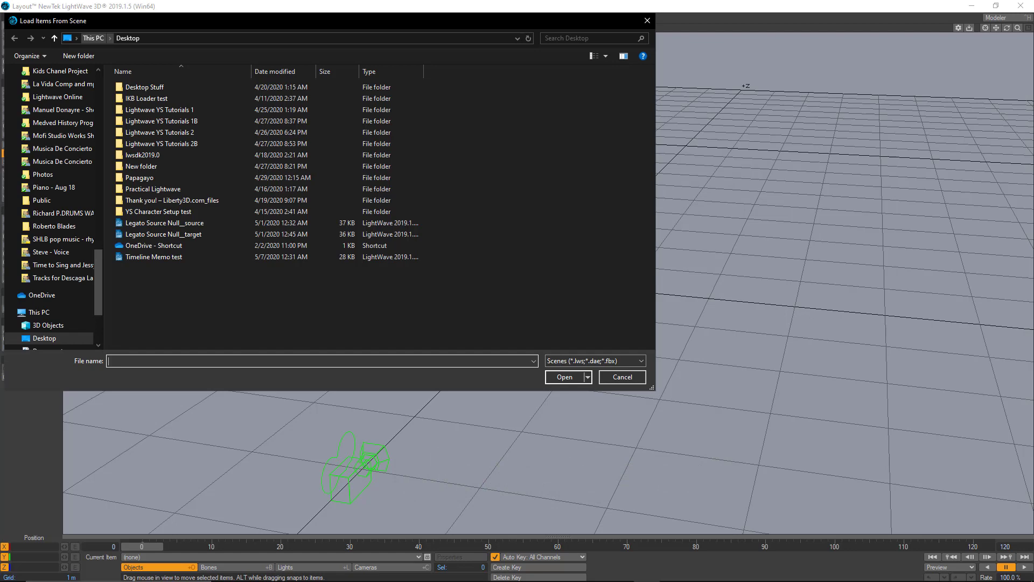
double_click(173, 261)
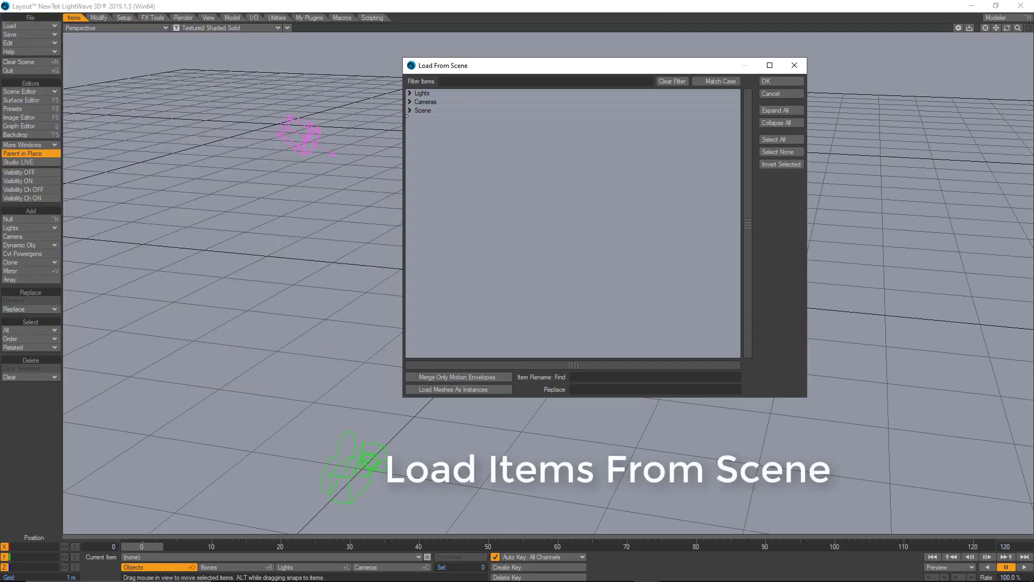
left_click(410, 110)
left_click(418, 120)
left_click(458, 129)
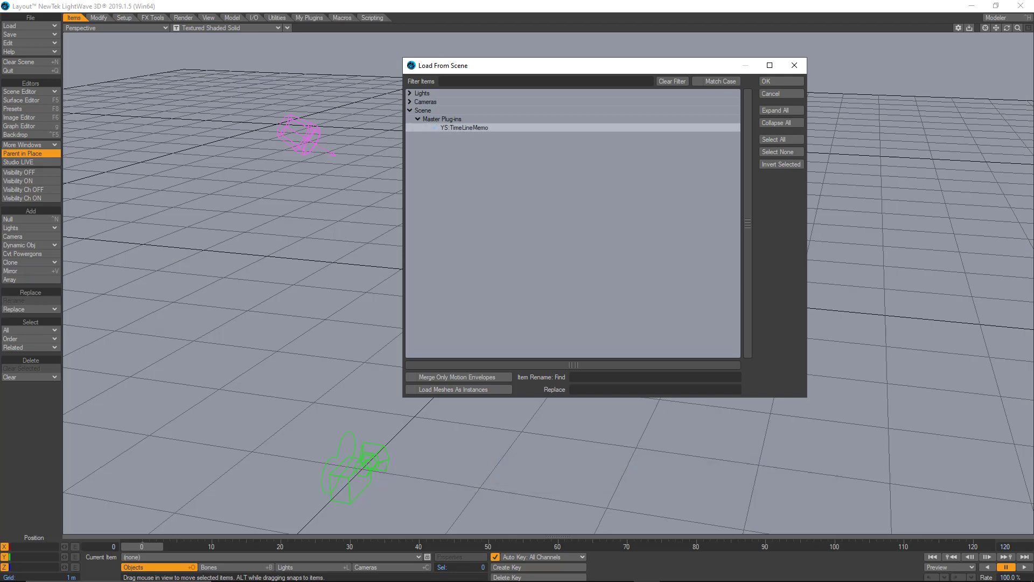
left_click(781, 81)
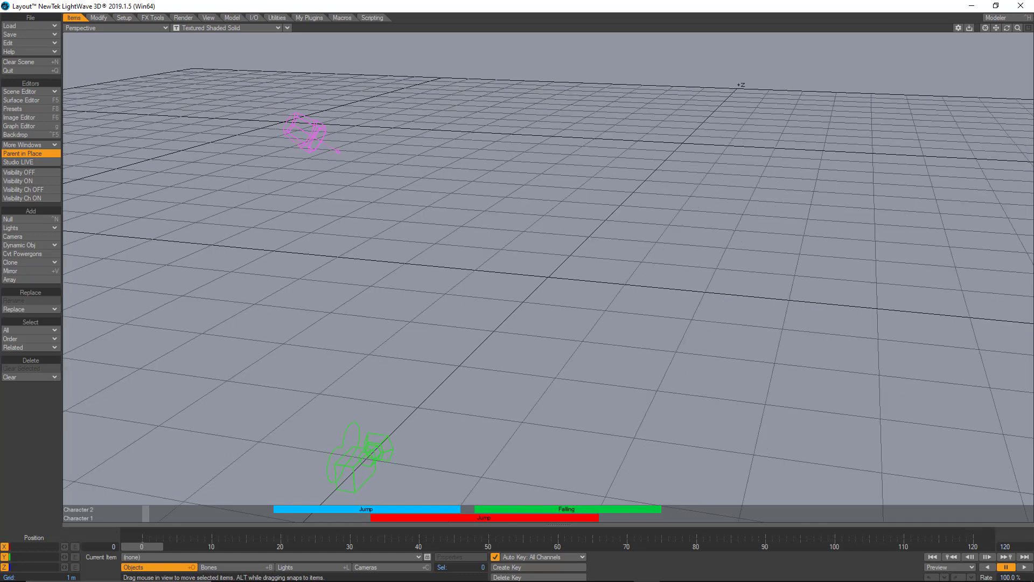
Add a Null to the scene and a timeline marker at frame 84, then open the marker's options.
key("ctrl+n")
left_click(598, 81)
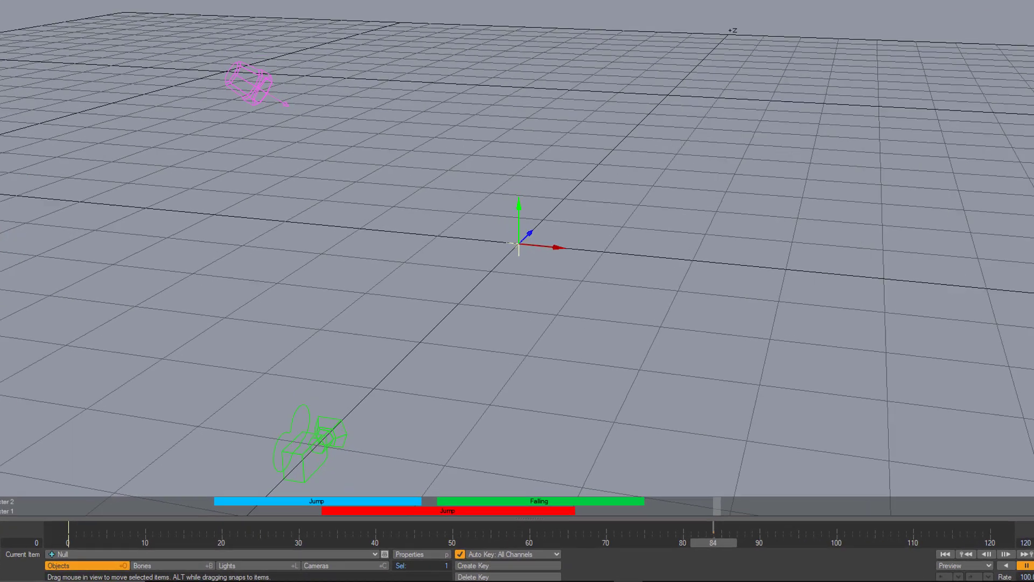
right_click(723, 539)
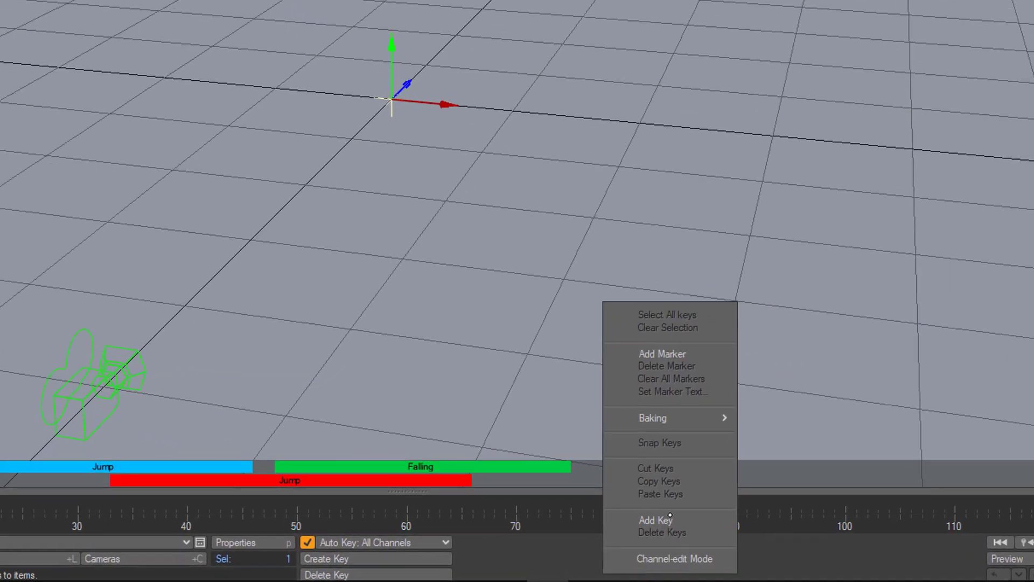
left_click(666, 350)
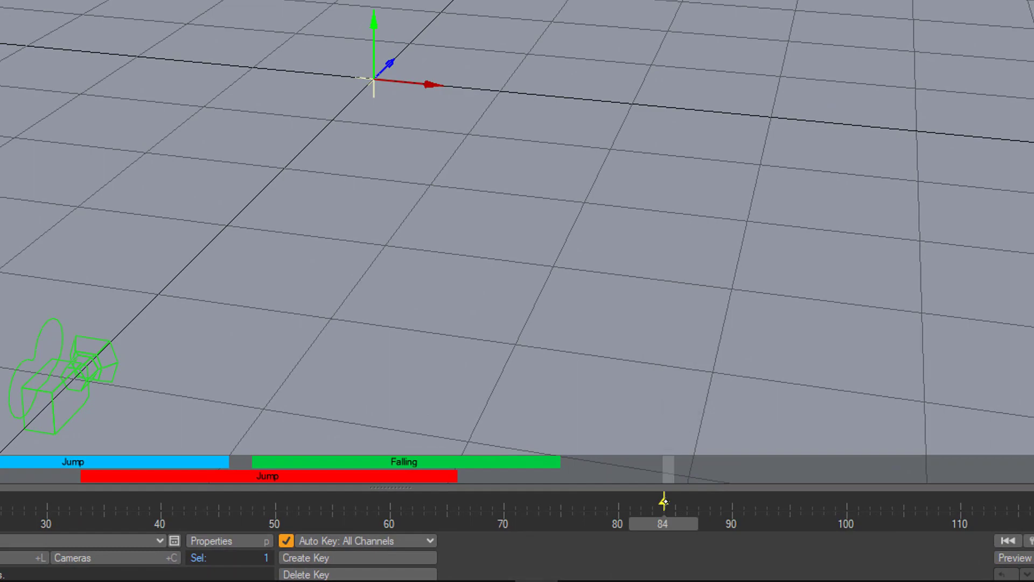
right_click(664, 502)
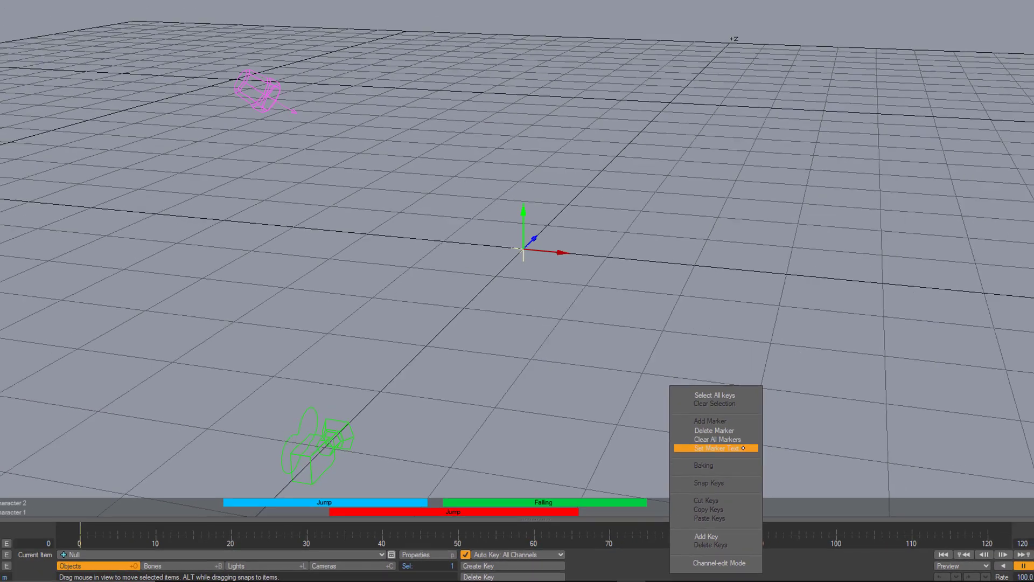
Choose Set Marker Text to bring up the Marker Text dialog for the frame 84 marker.
left_click(743, 448)
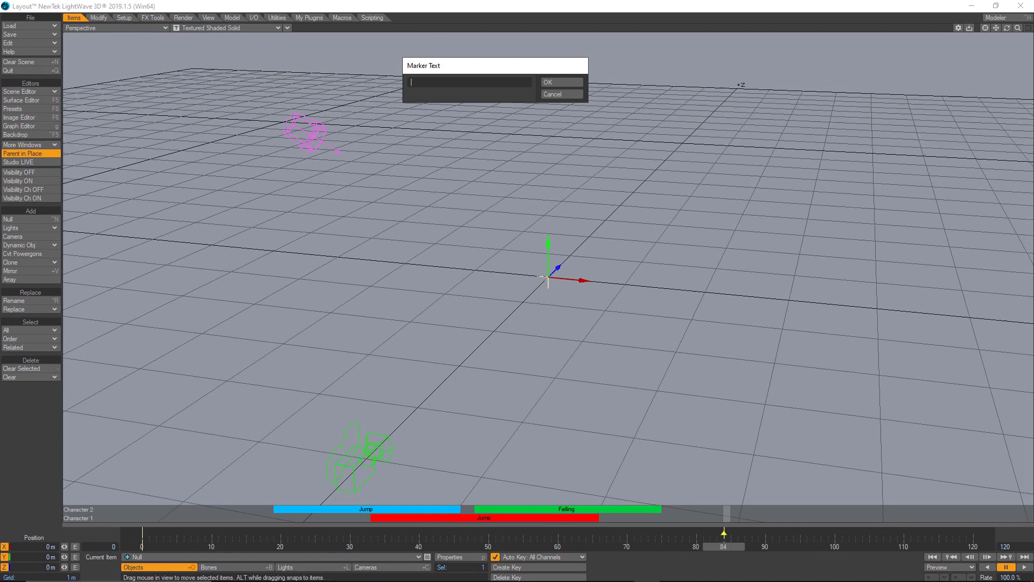